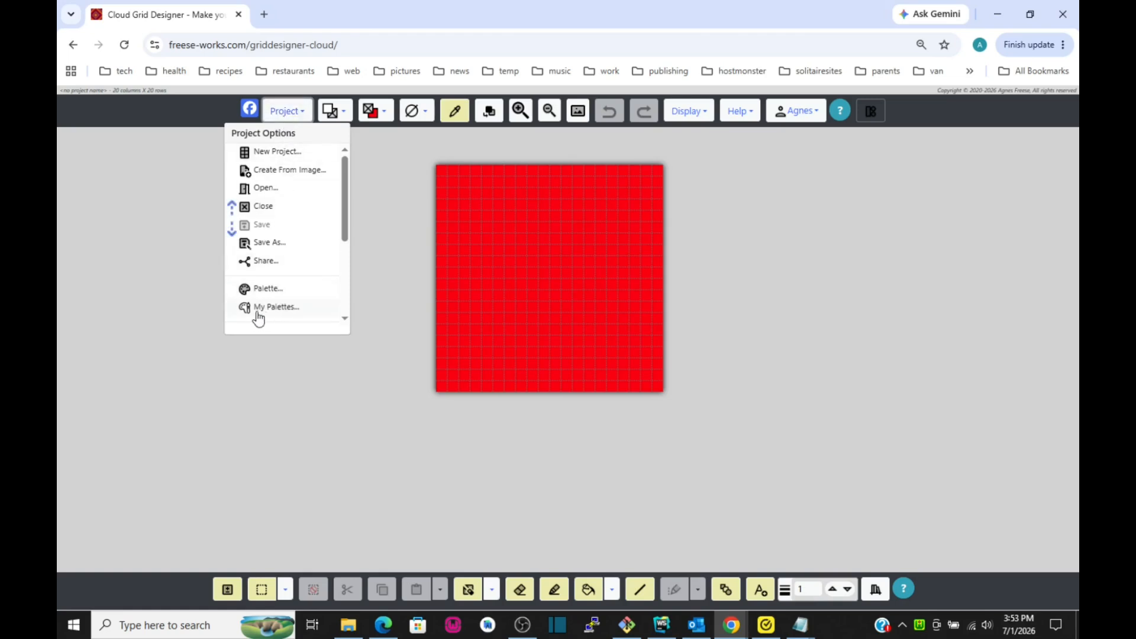
scroll(263, 314, "down", 1)
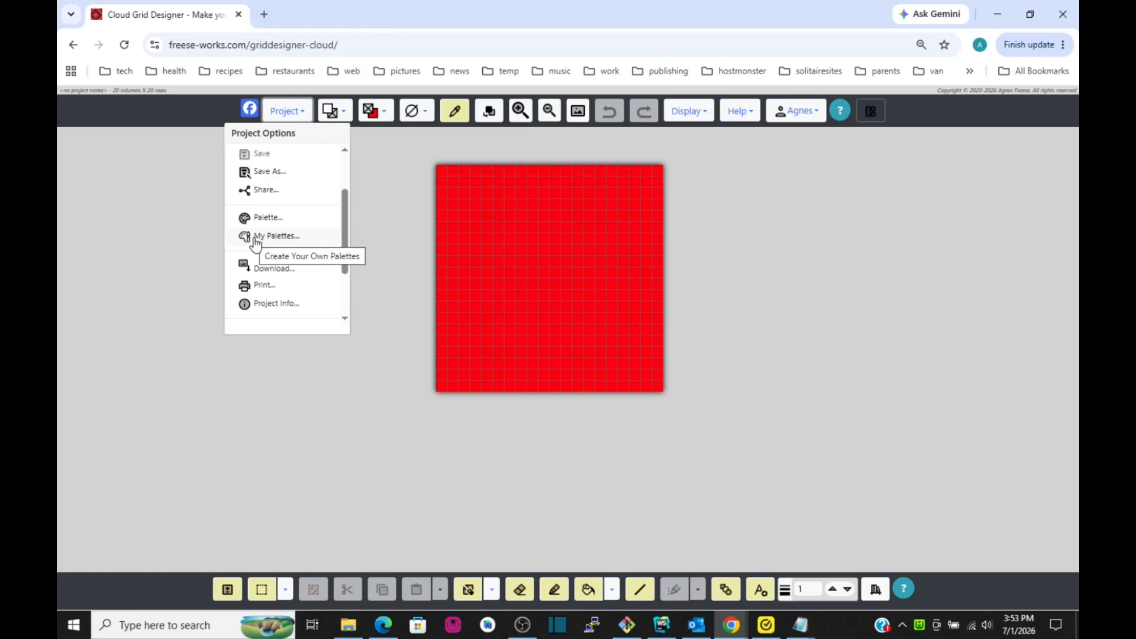
left_click(284, 112)
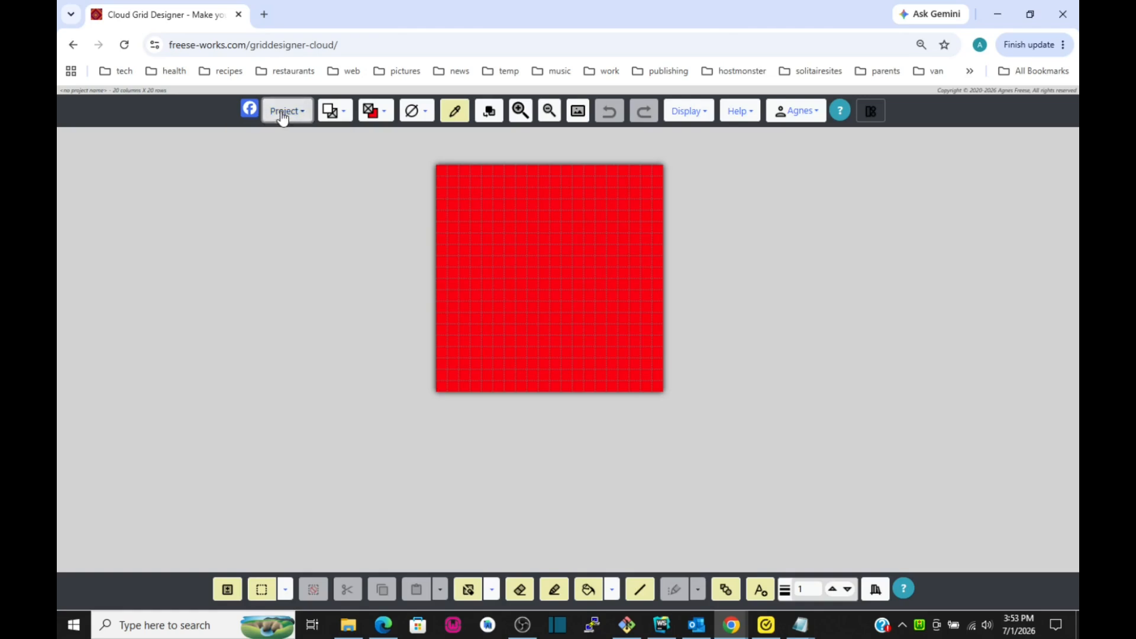
left_click(740, 111)
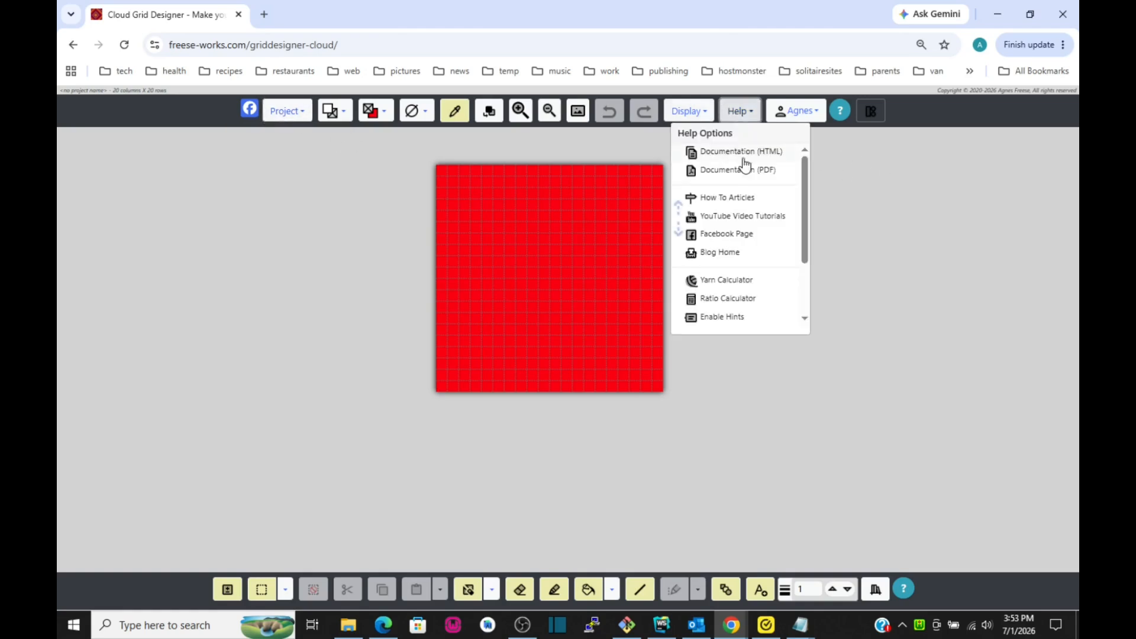
scroll(739, 285, "down", 2)
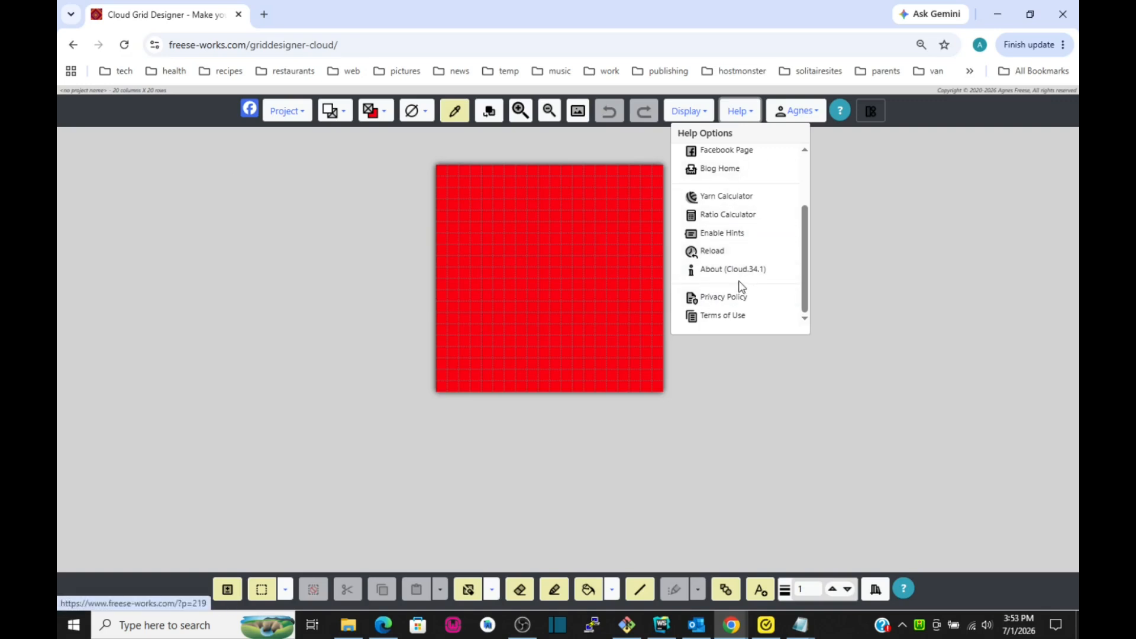
left_click(734, 113)
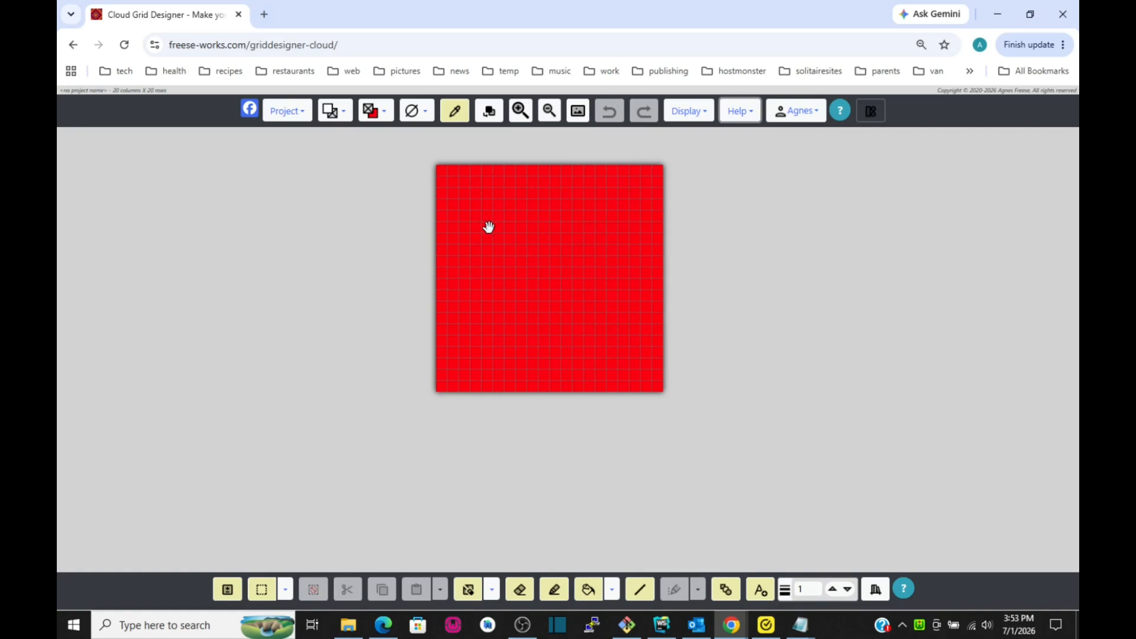
Open the My Palettes manager for the project.
left_click(283, 115)
scroll(283, 302, "down", 1)
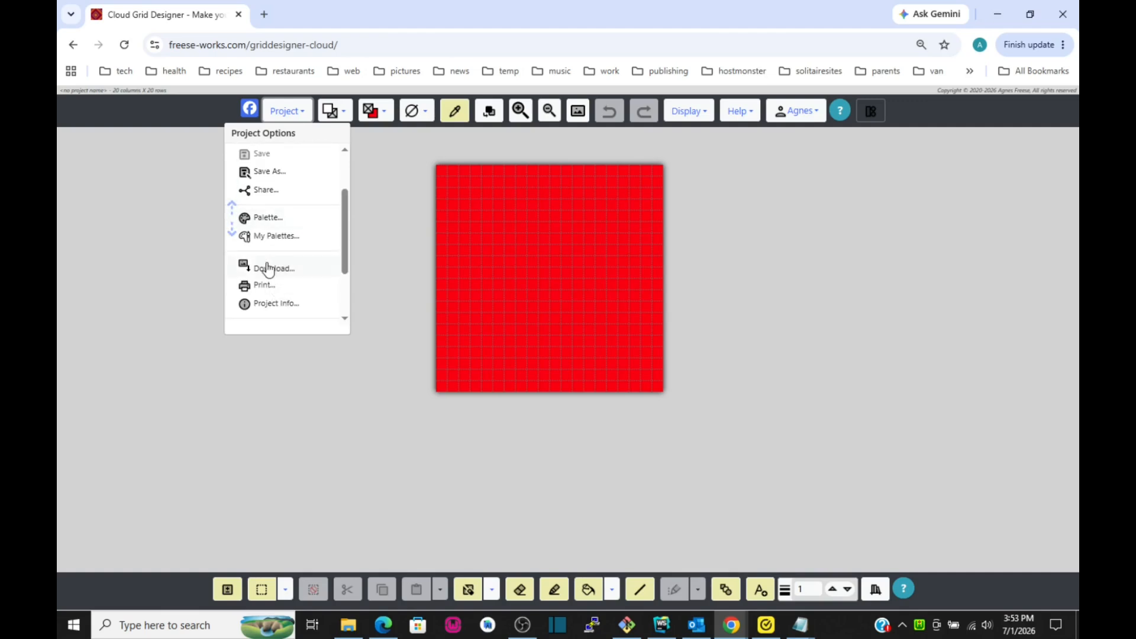
left_click(269, 238)
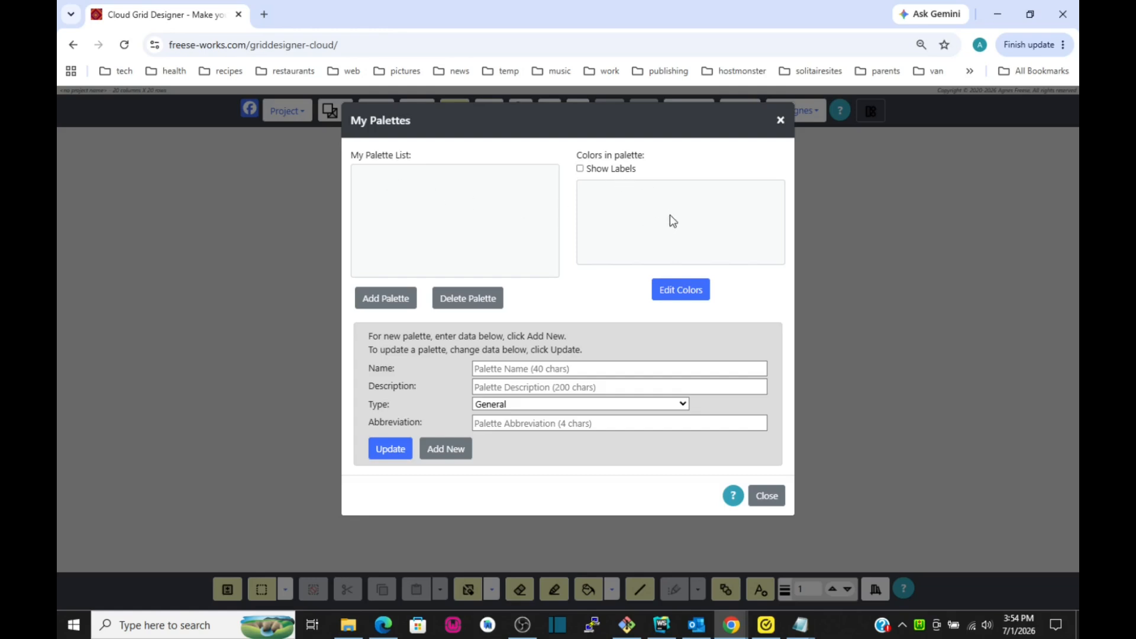
Add a new General palette named mySpringColors with the abbreviation MSC, and open its colors for editing.
left_click(379, 304)
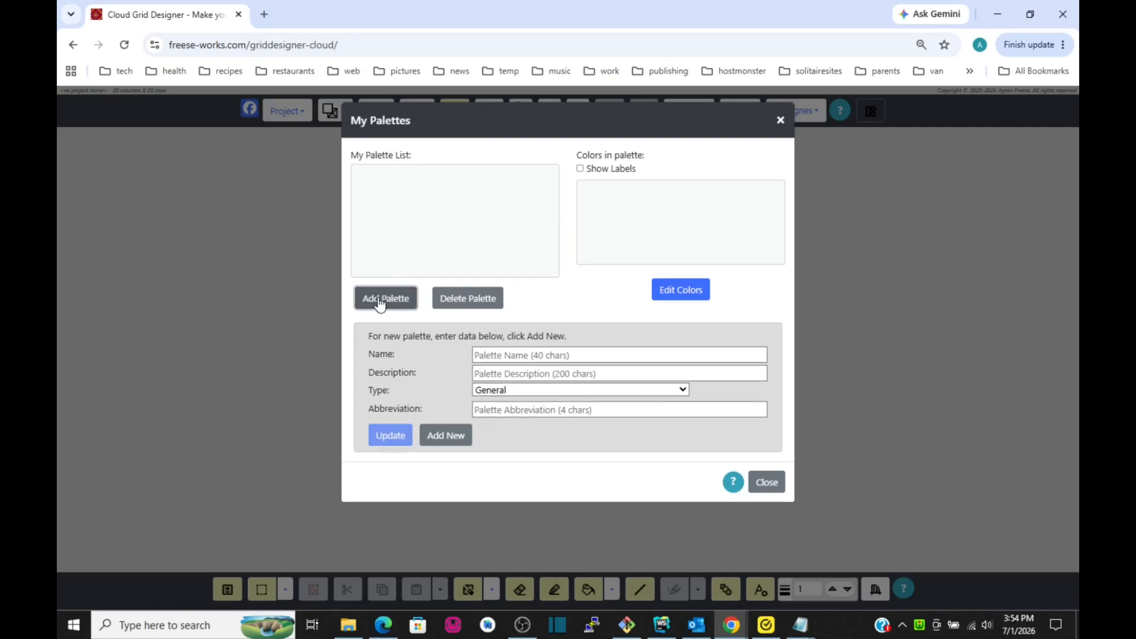
left_click(485, 356)
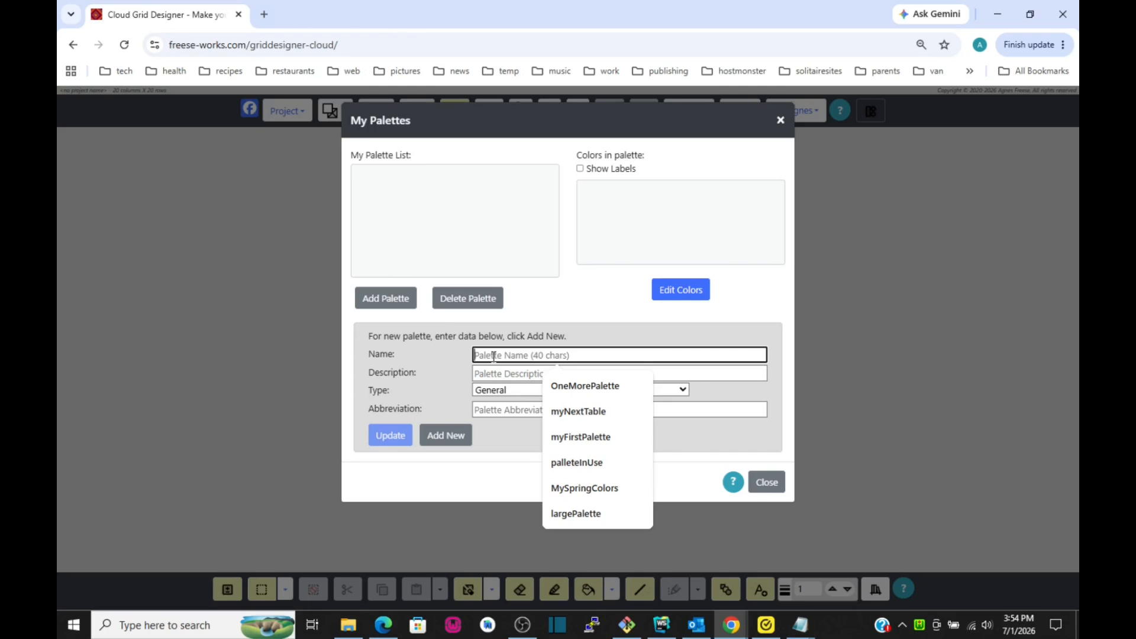
type("myS")
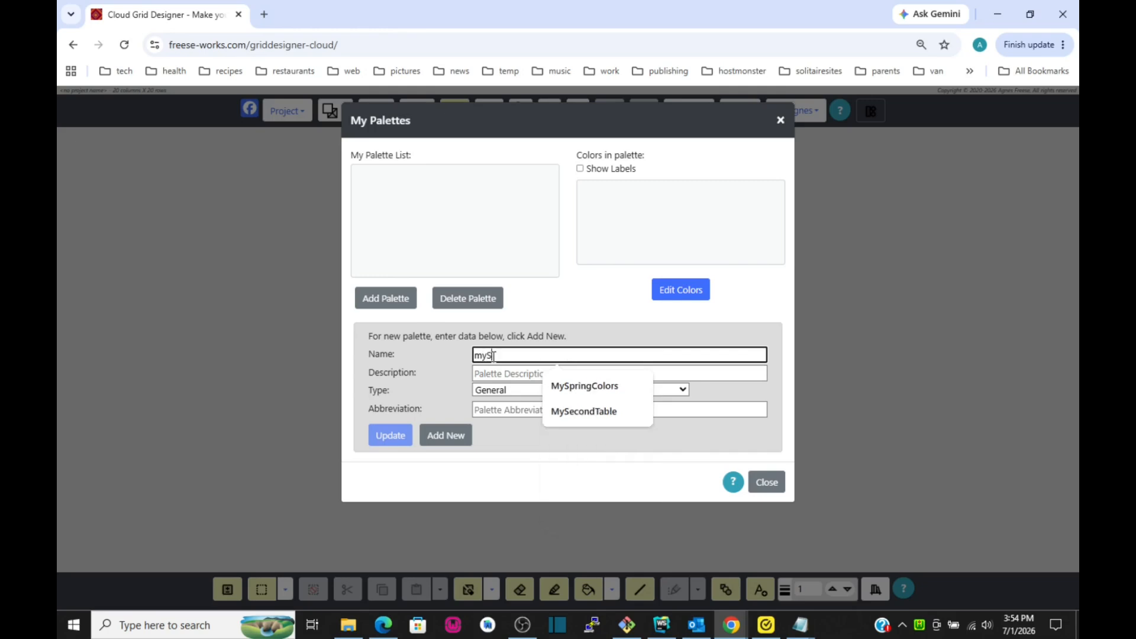
type("pring")
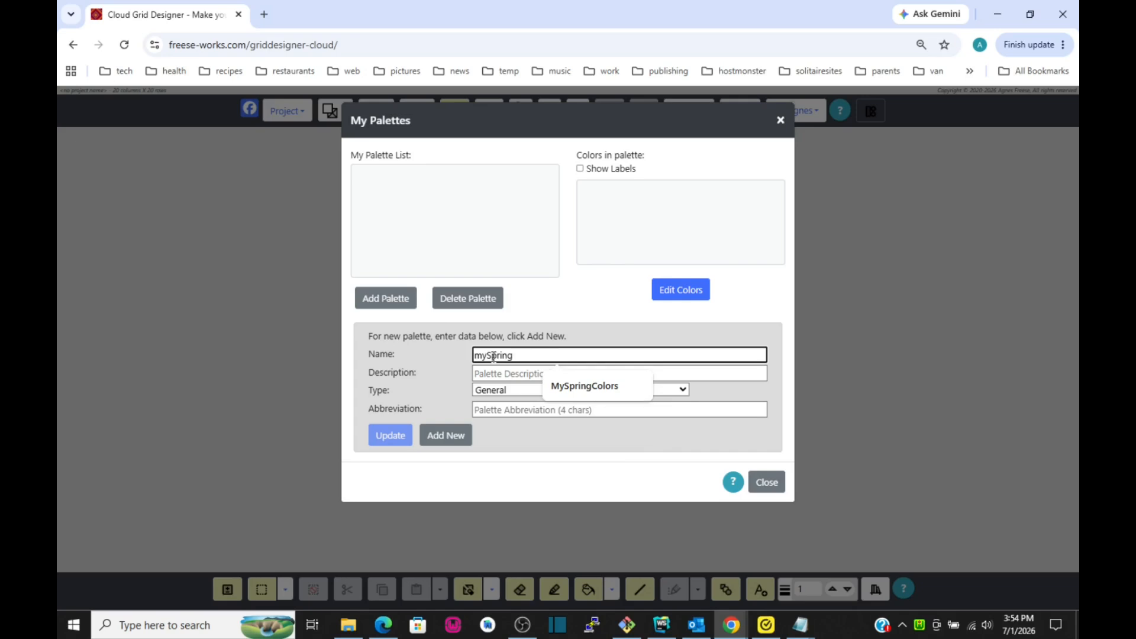
type("Colors")
left_click(507, 374)
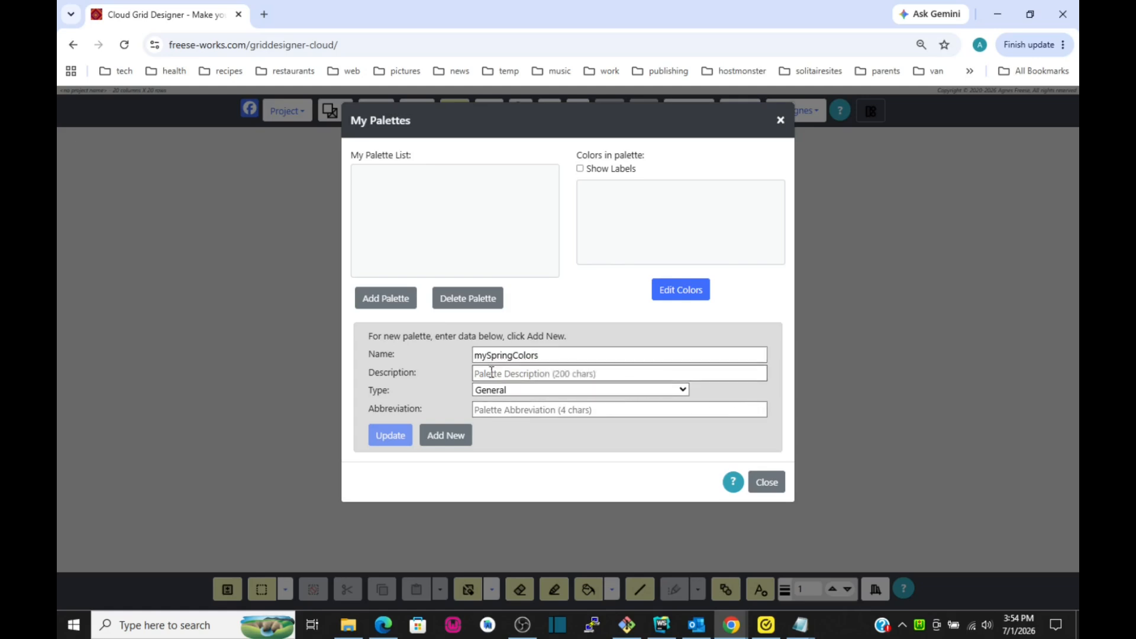
left_click(507, 410)
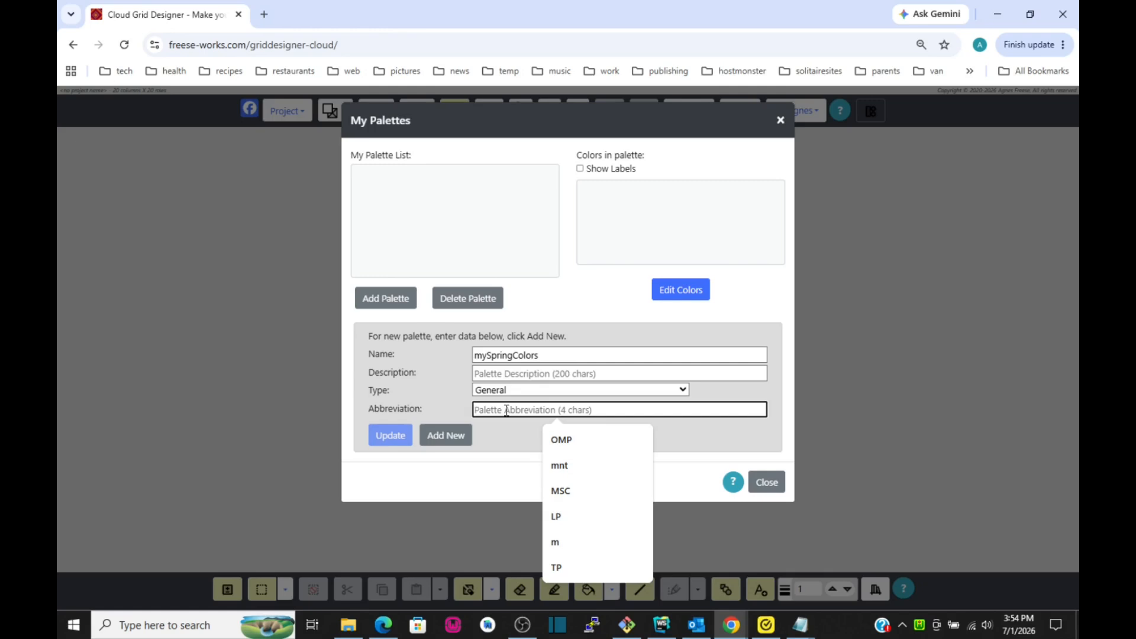
type("MSC")
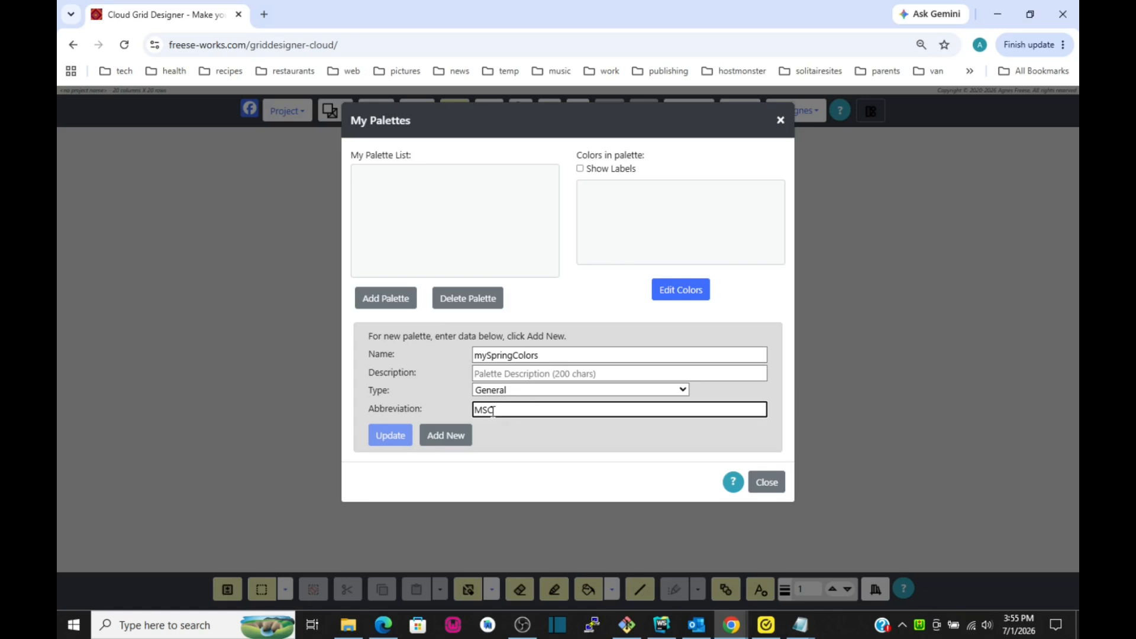
left_click(523, 393)
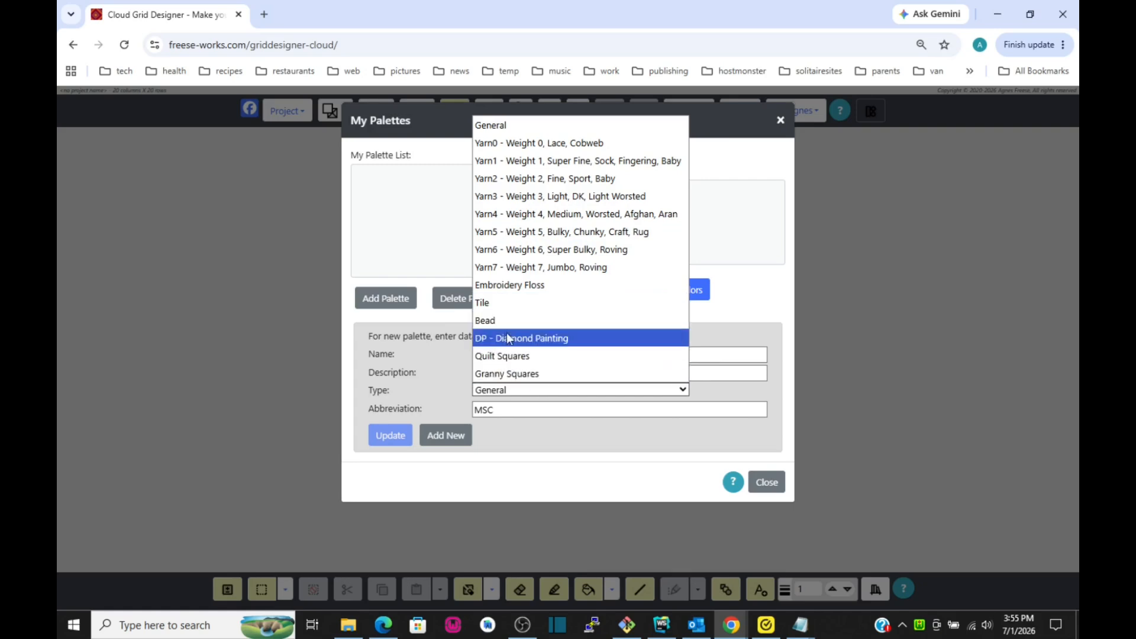
left_click(451, 122)
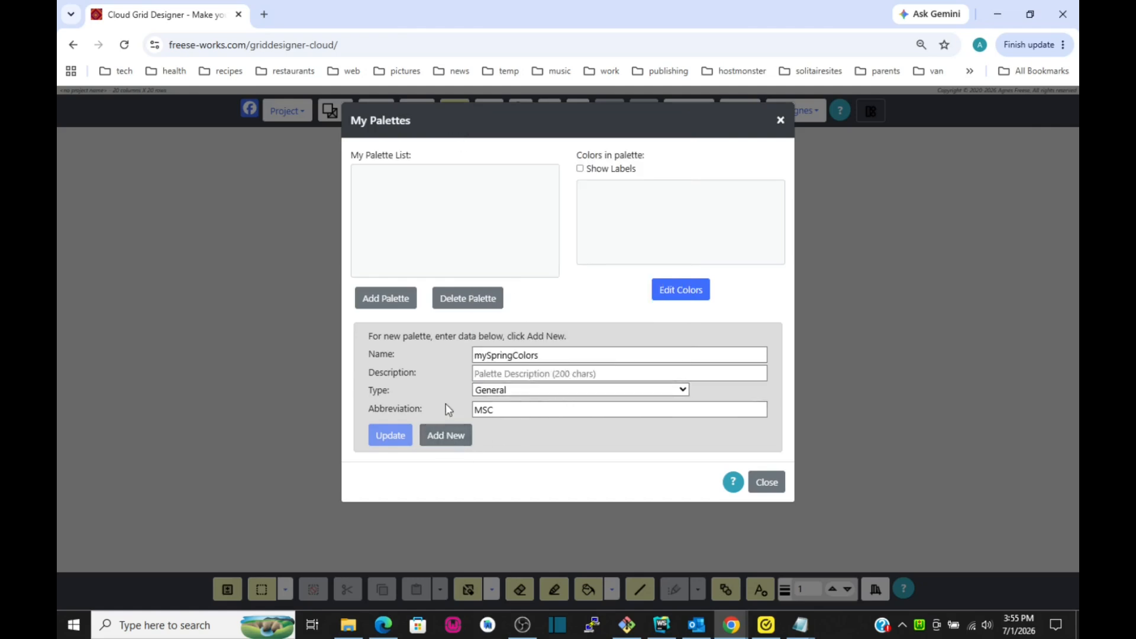
left_click(442, 440)
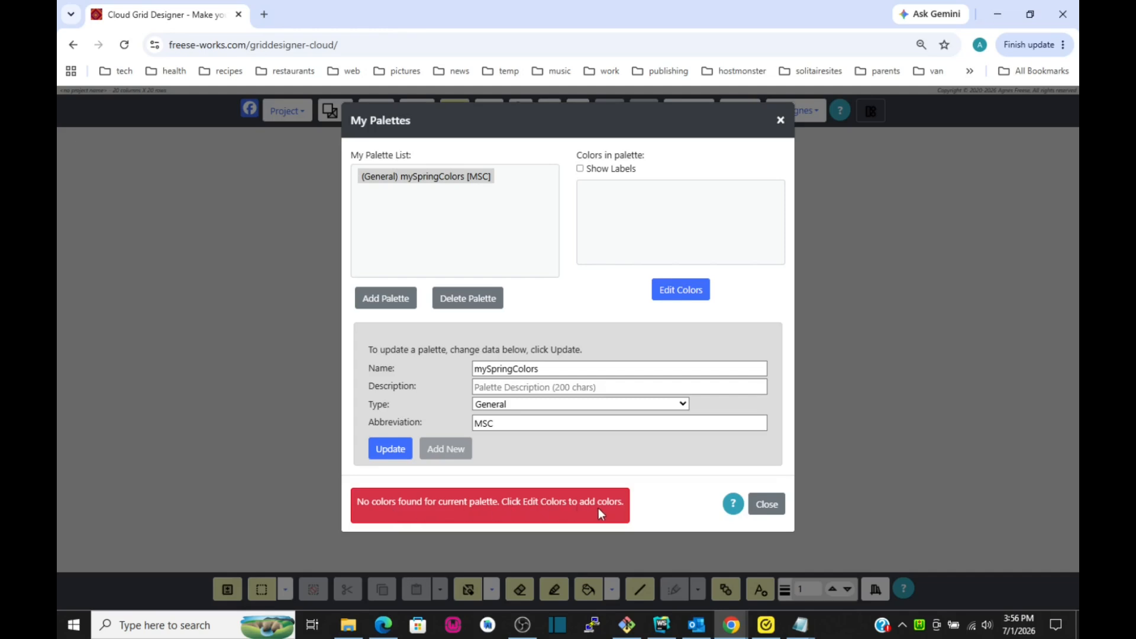
left_click(681, 292)
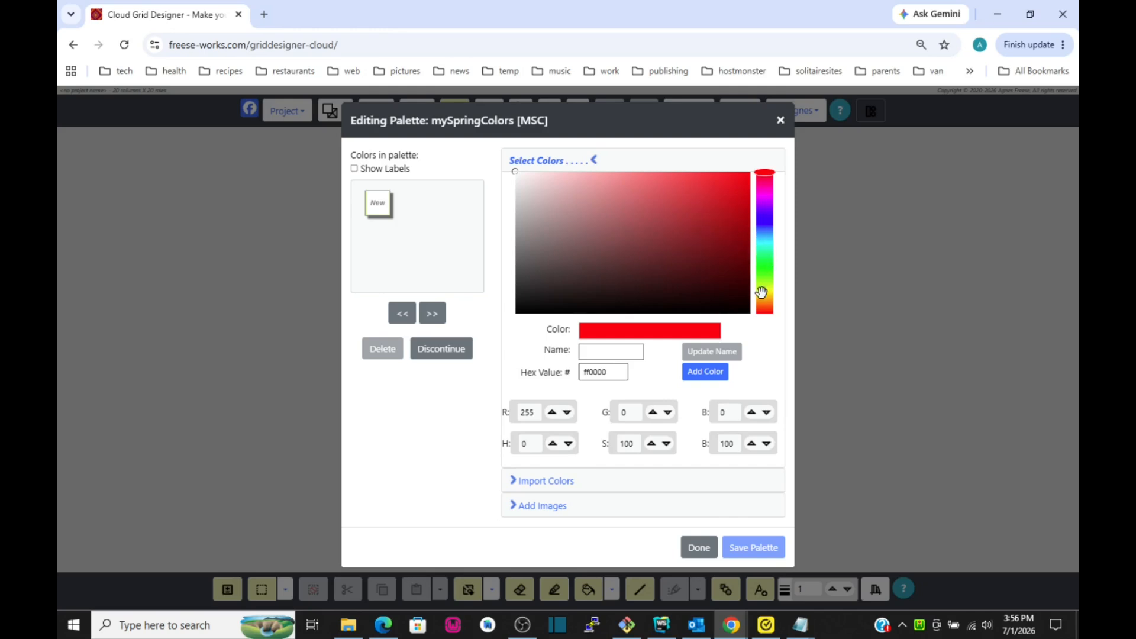
Try several turquoise shades in the color picker, ending on hex 49e3e3.
left_click(765, 175)
mouse_move(765, 175)
left_mouse_down()
mouse_move(769, 309)
mouse_move(770, 243)
left_mouse_up()
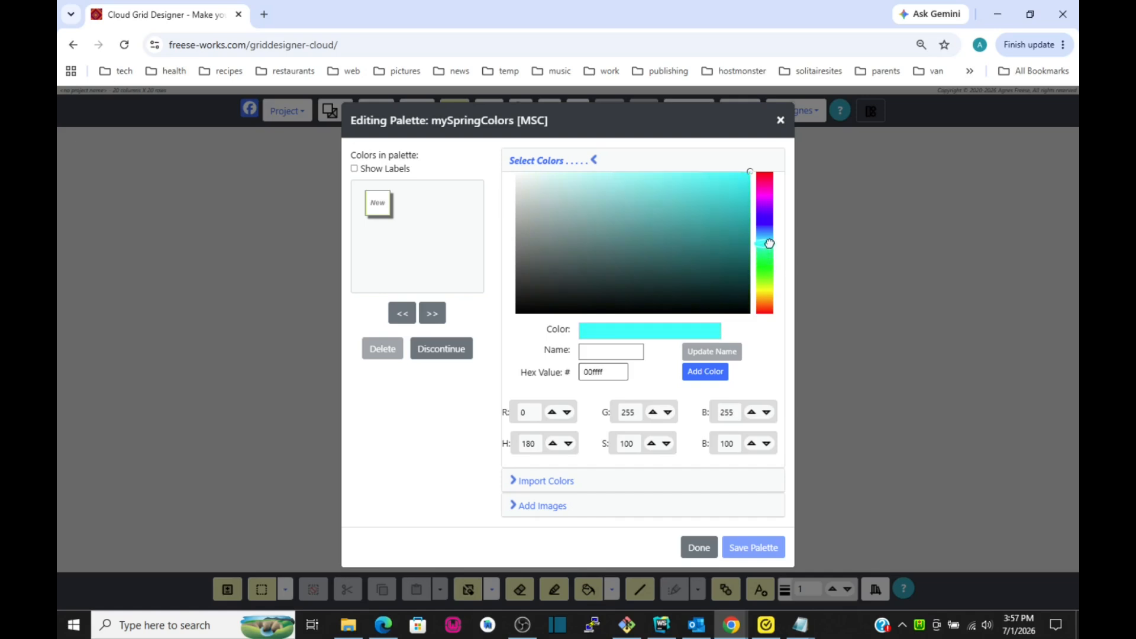
left_click(614, 226)
left_click(638, 195)
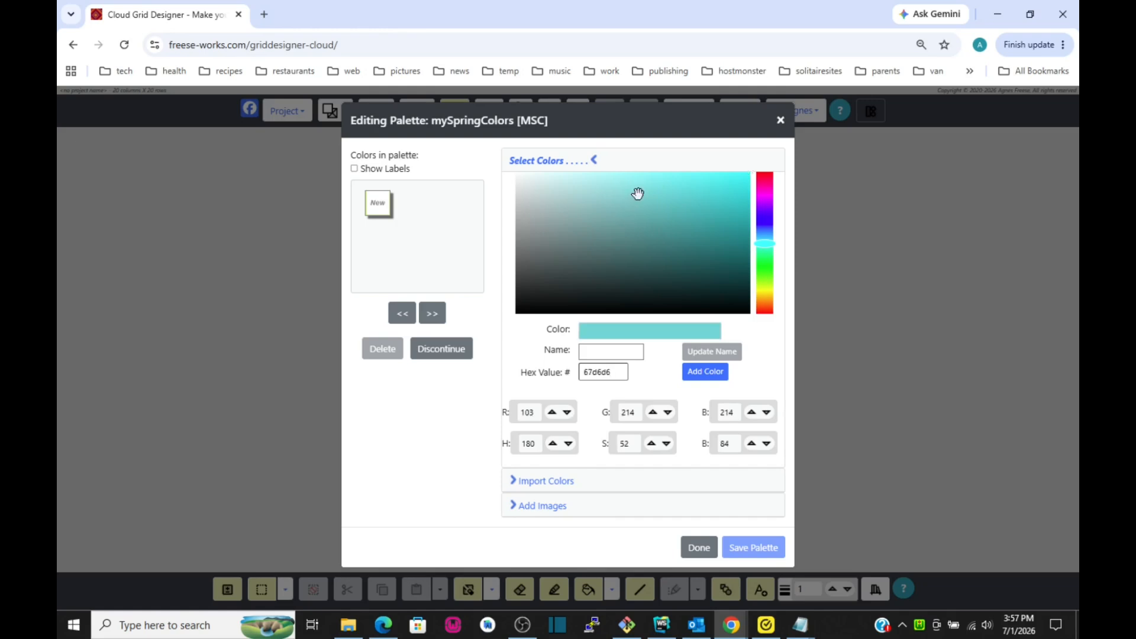
left_click(694, 200)
left_click(720, 229)
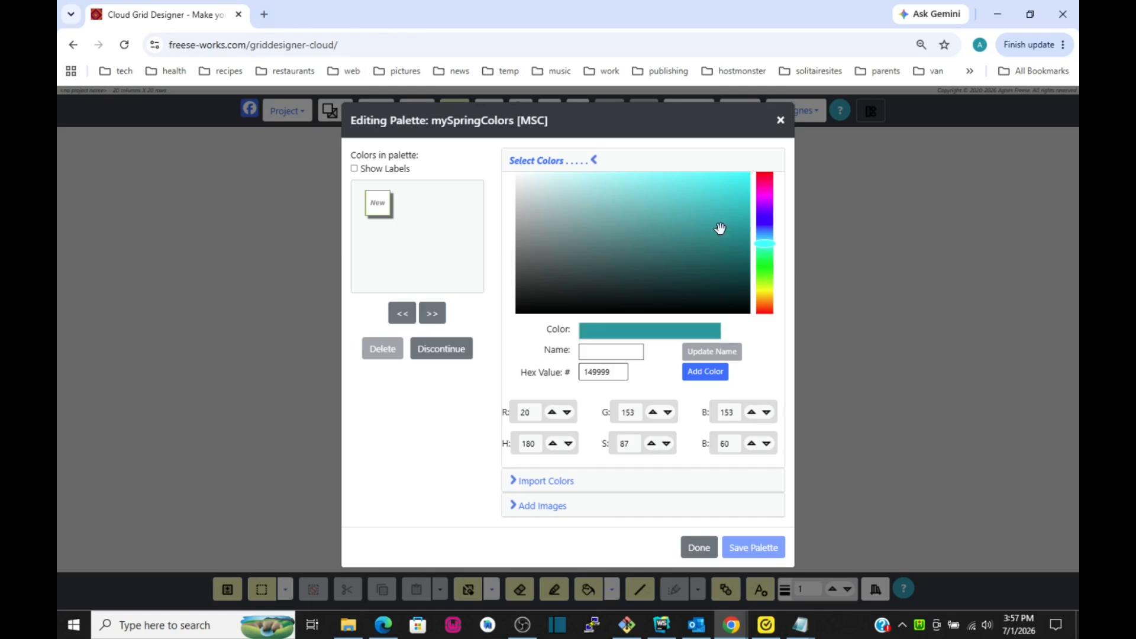
left_click(702, 191)
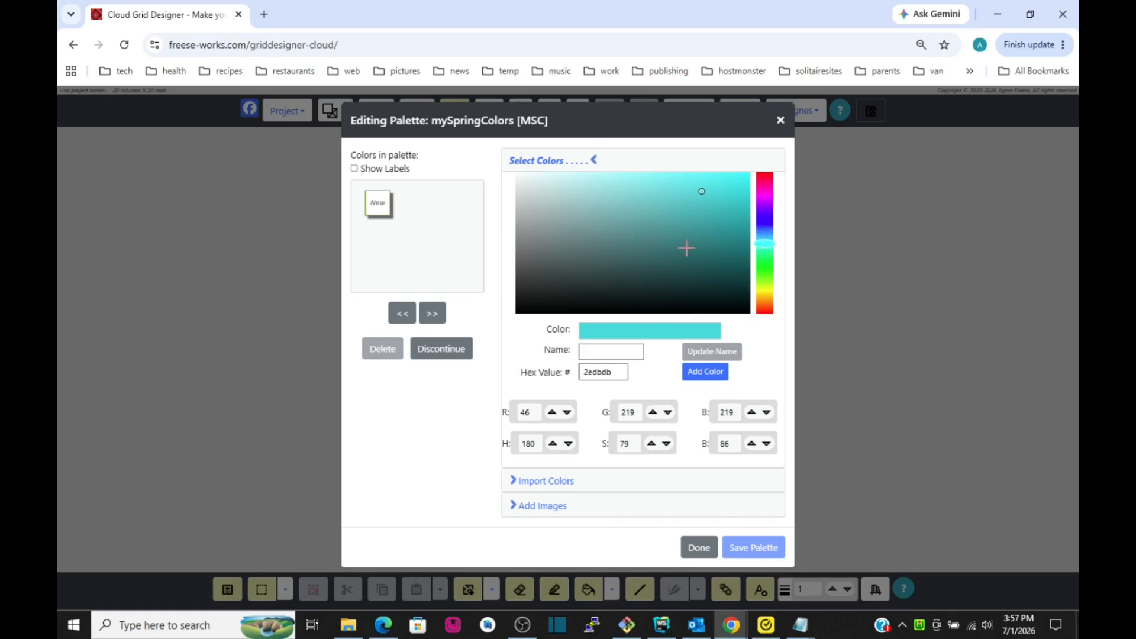
left_click(675, 187)
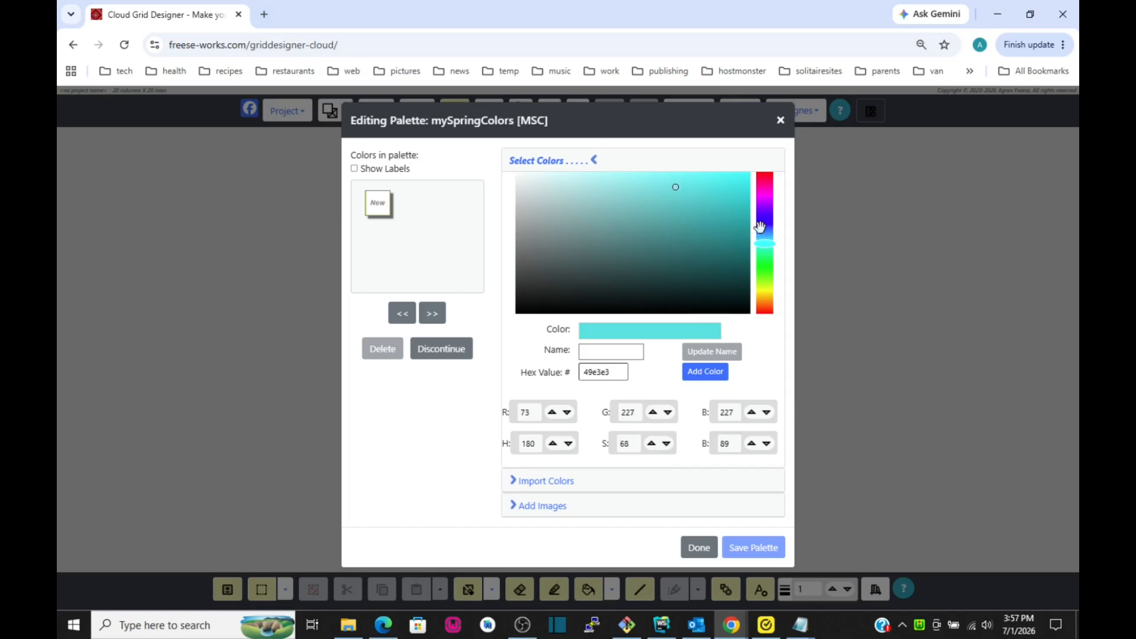
Try a light green in the color picker, hex 8fde2f.
mouse_move(765, 244)
left_mouse_down()
mouse_move(765, 207)
mouse_move(764, 280)
left_mouse_up()
left_click(702, 189)
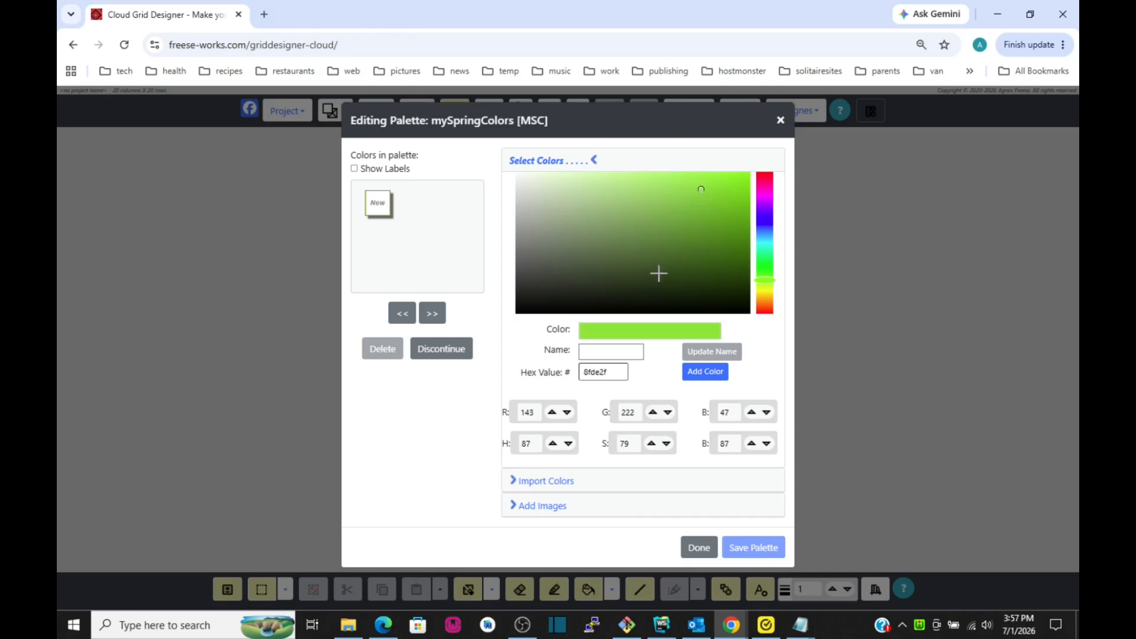
left_click(592, 354)
Choose the General Pastels [P] palette as the source for importing colors.
left_click(542, 481)
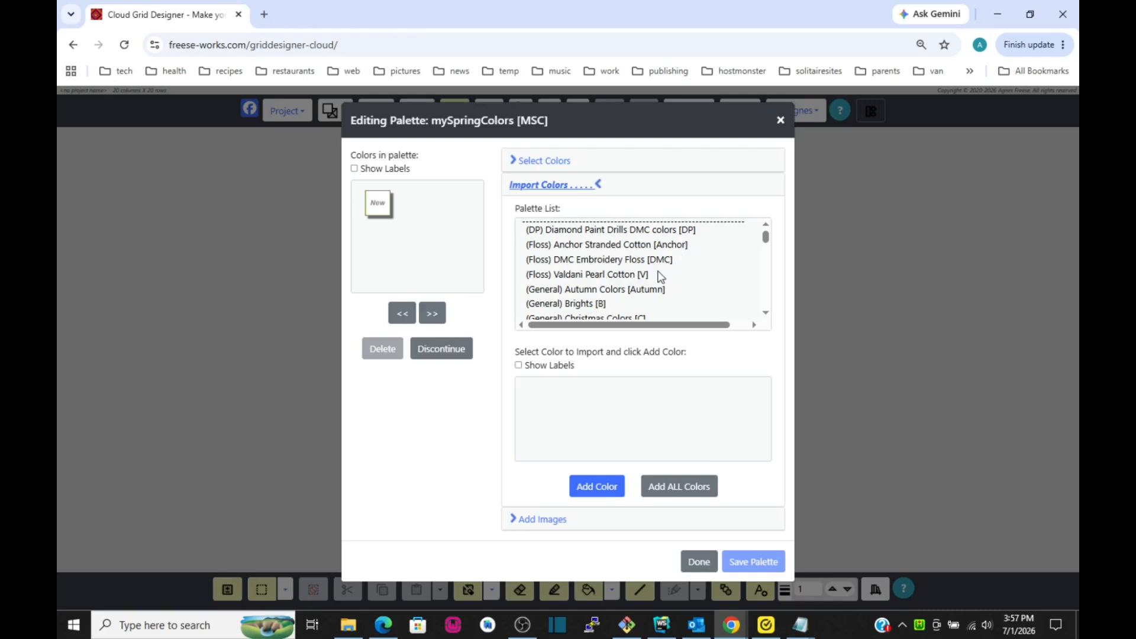
scroll(661, 278, "down", 15)
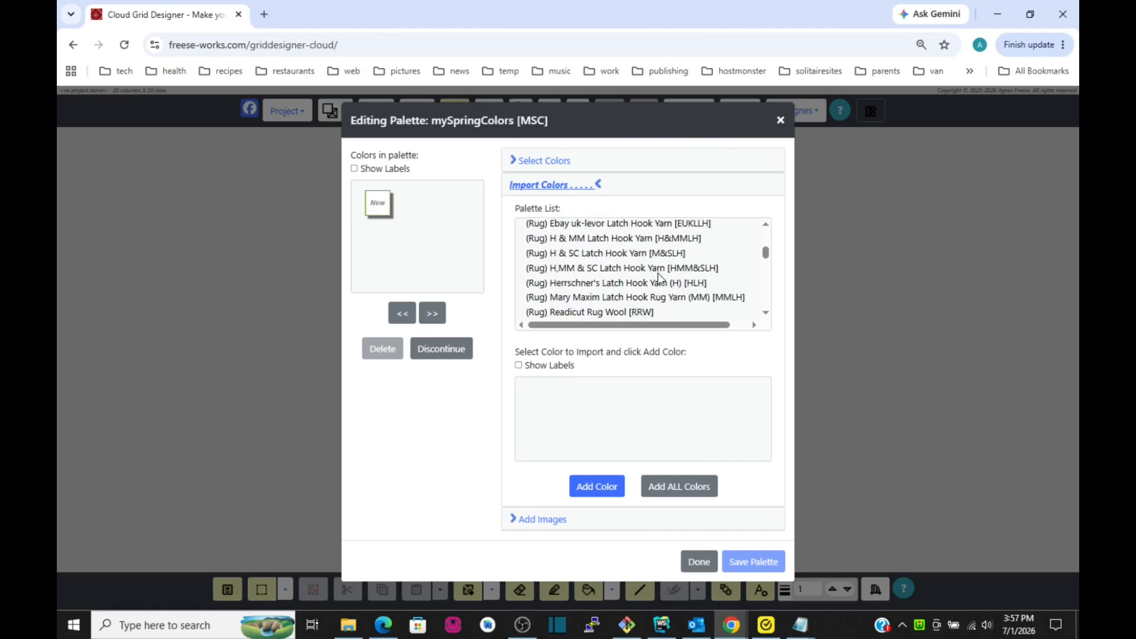
scroll(661, 278, "down", 15)
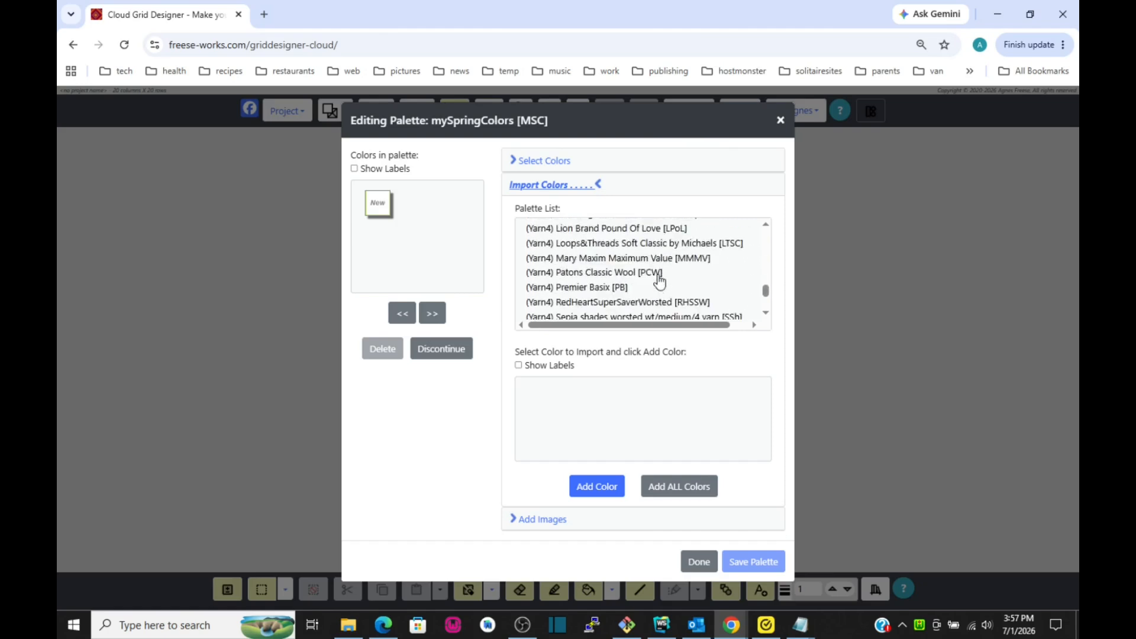
scroll(661, 278, "up", 15)
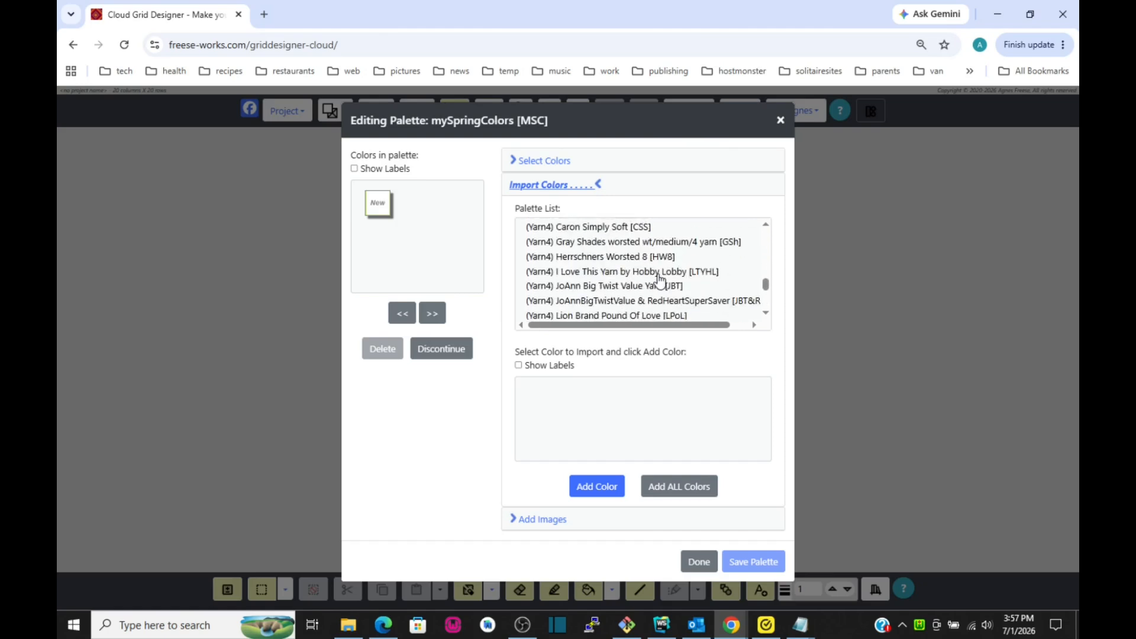
scroll(661, 278, "up", 10)
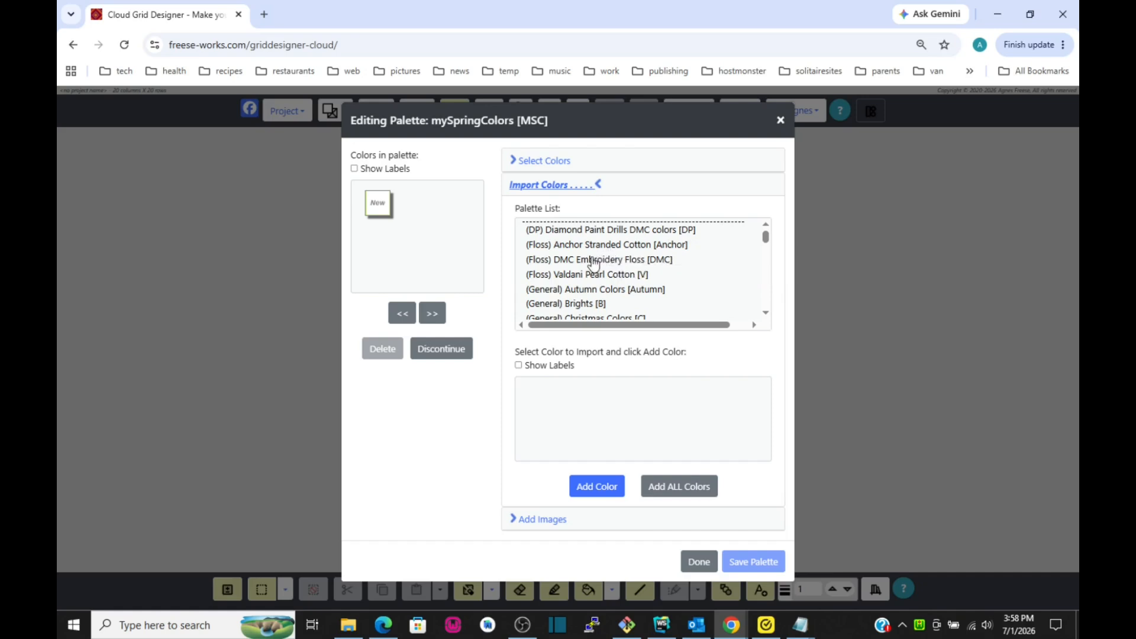
scroll(594, 267, "down", 1)
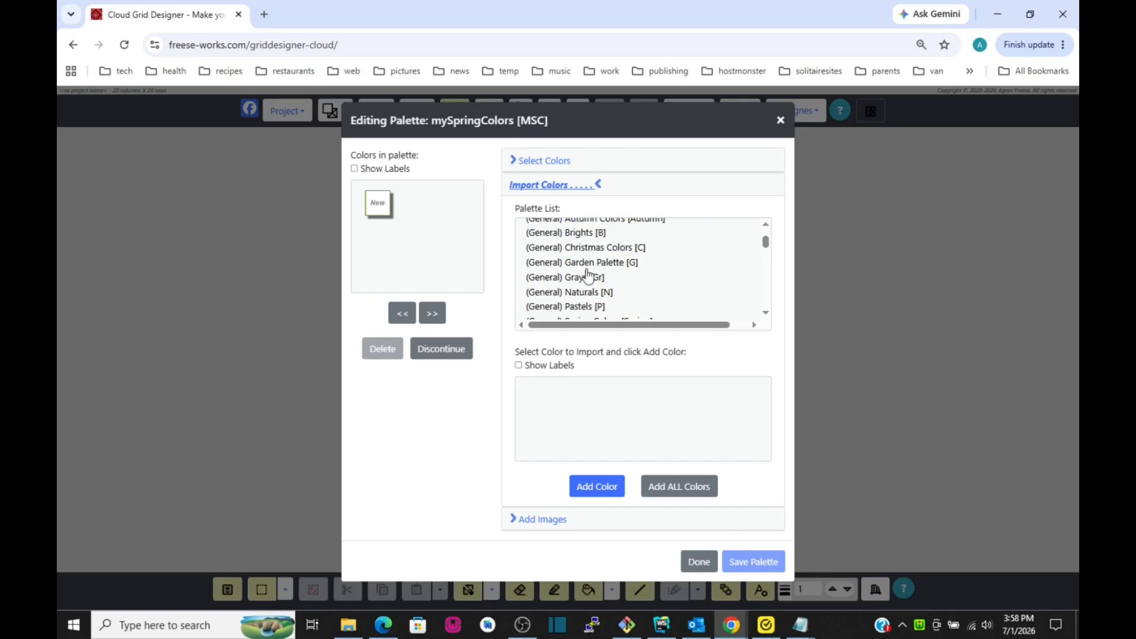
left_click(585, 305)
scroll(586, 299, "down", 1)
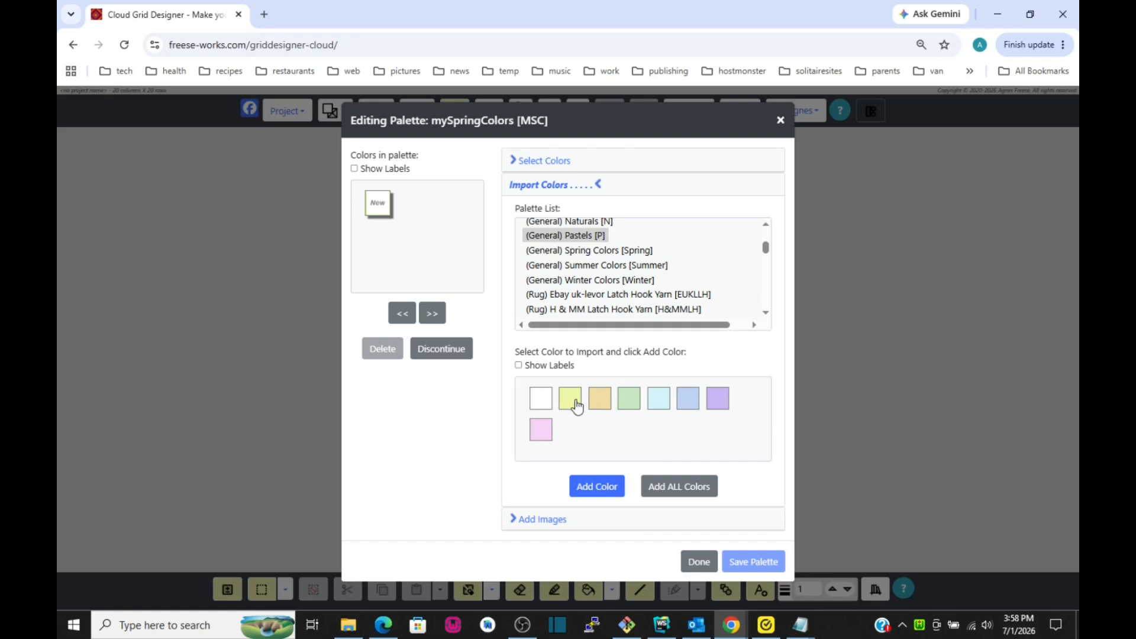
Import all eight Pastels colors into the mySpringColors palette.
left_click(584, 256)
left_click(600, 399)
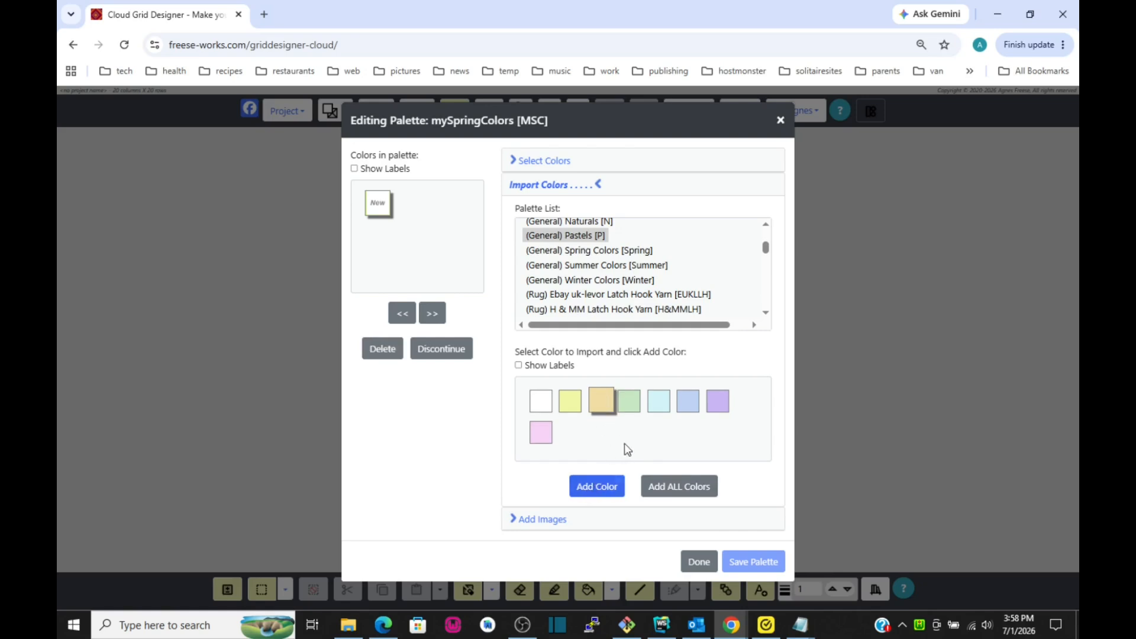
left_click(689, 489)
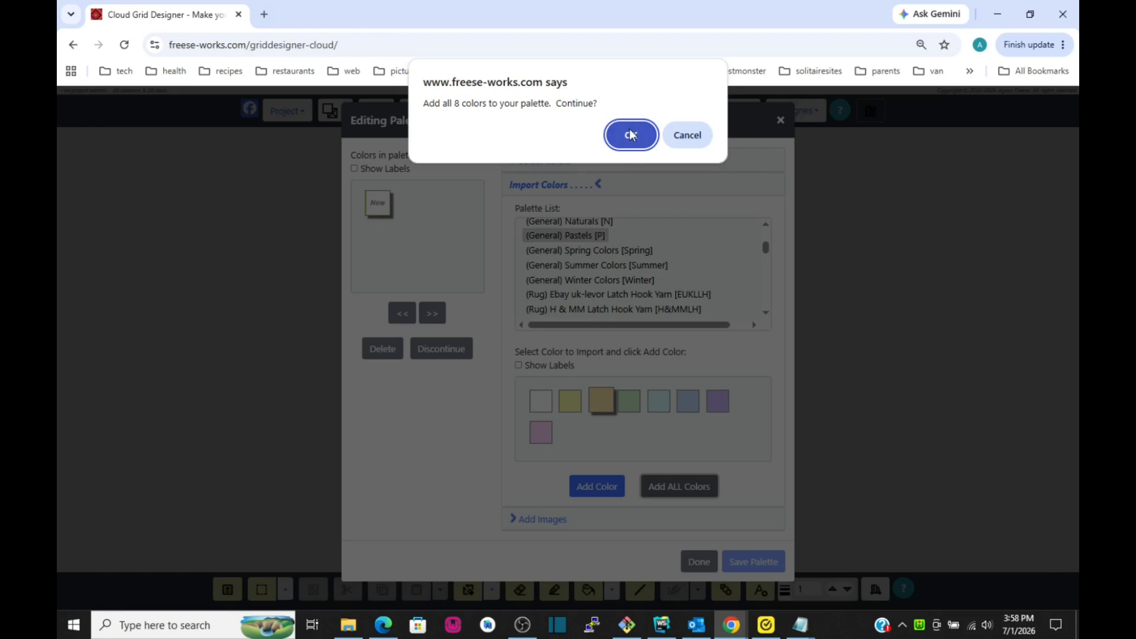
left_click(631, 138)
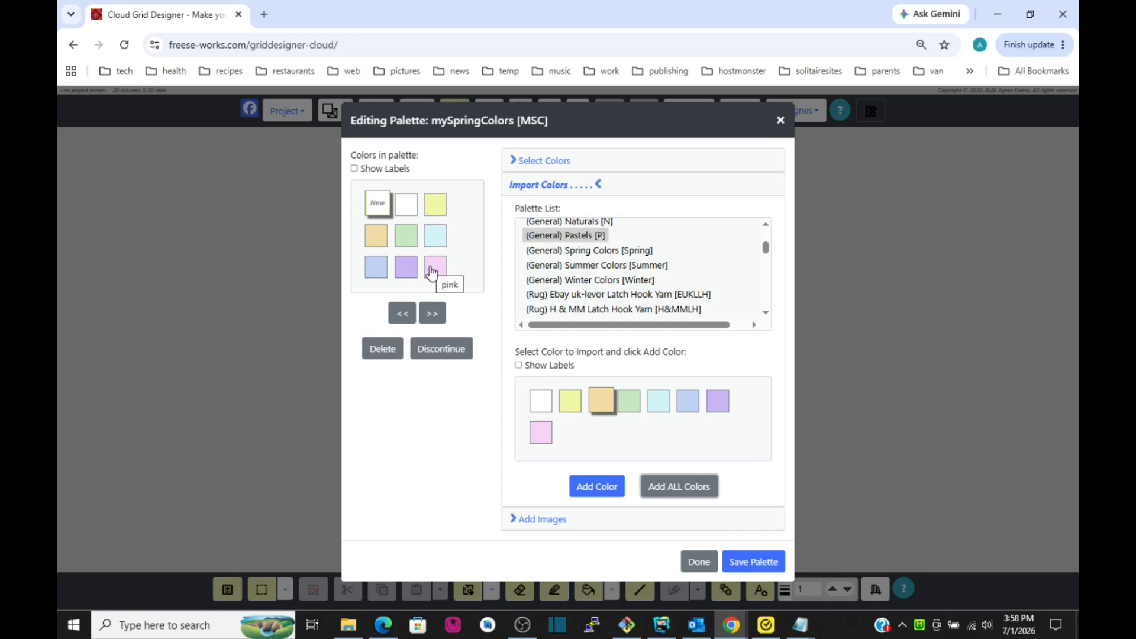
Import the navy blue color from the General Winter Colors [Winter] palette into mySpringColors.
left_click(613, 282)
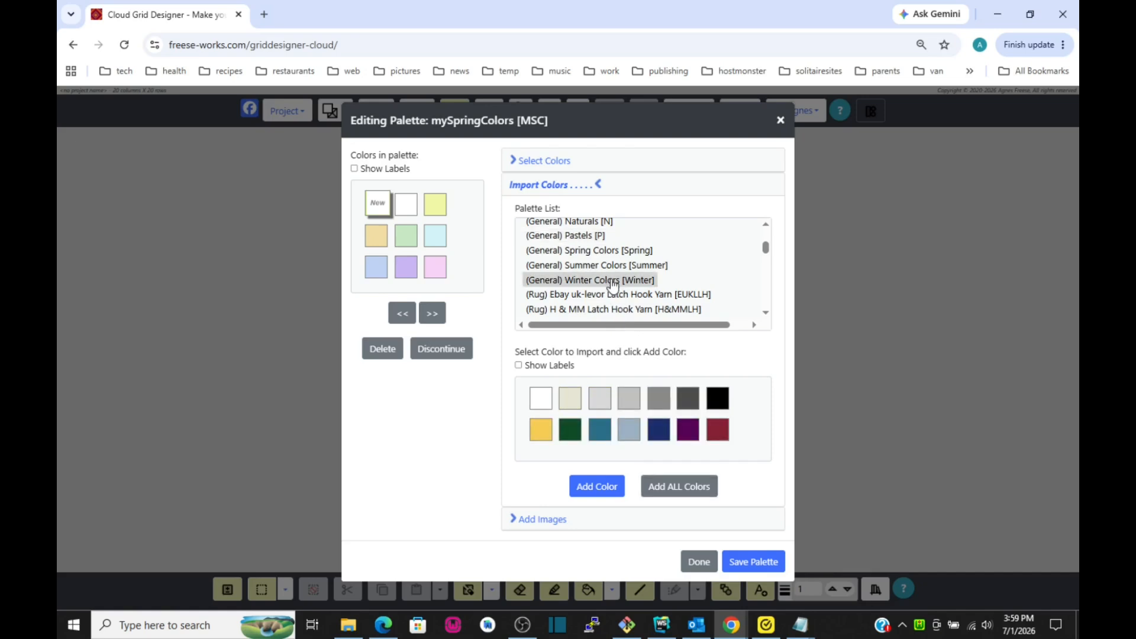
left_click(659, 430)
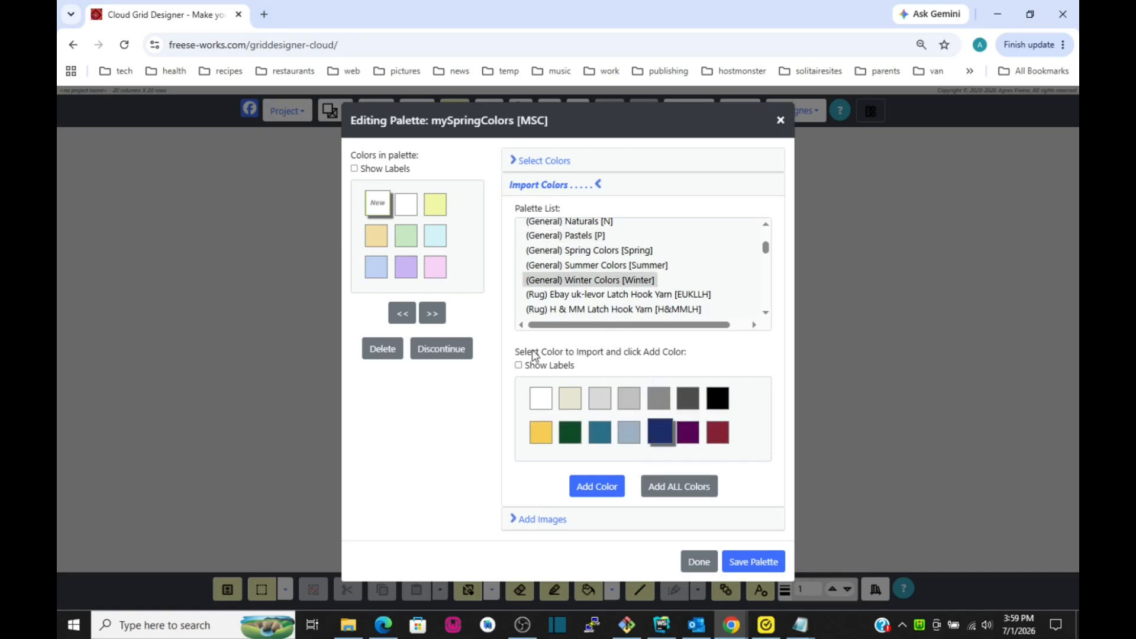
left_click(604, 492)
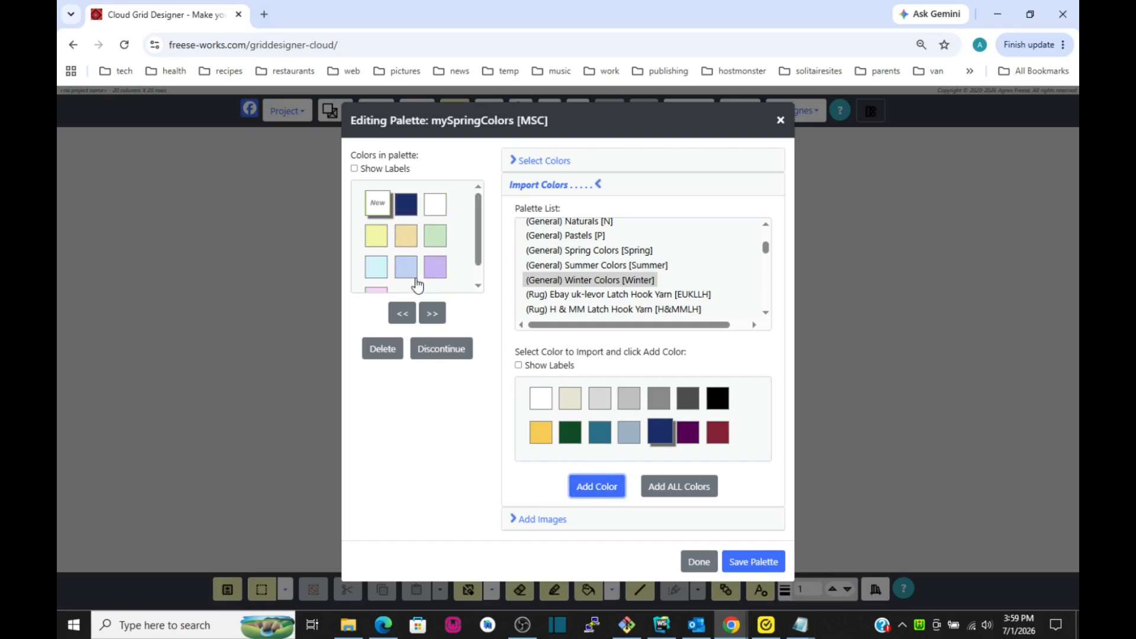
Move the navy blue color to the end of the mySpringColors palette.
mouse_move(477, 218)
left_mouse_down()
mouse_move(478, 246)
mouse_move(481, 203)
left_mouse_up()
left_click(407, 209)
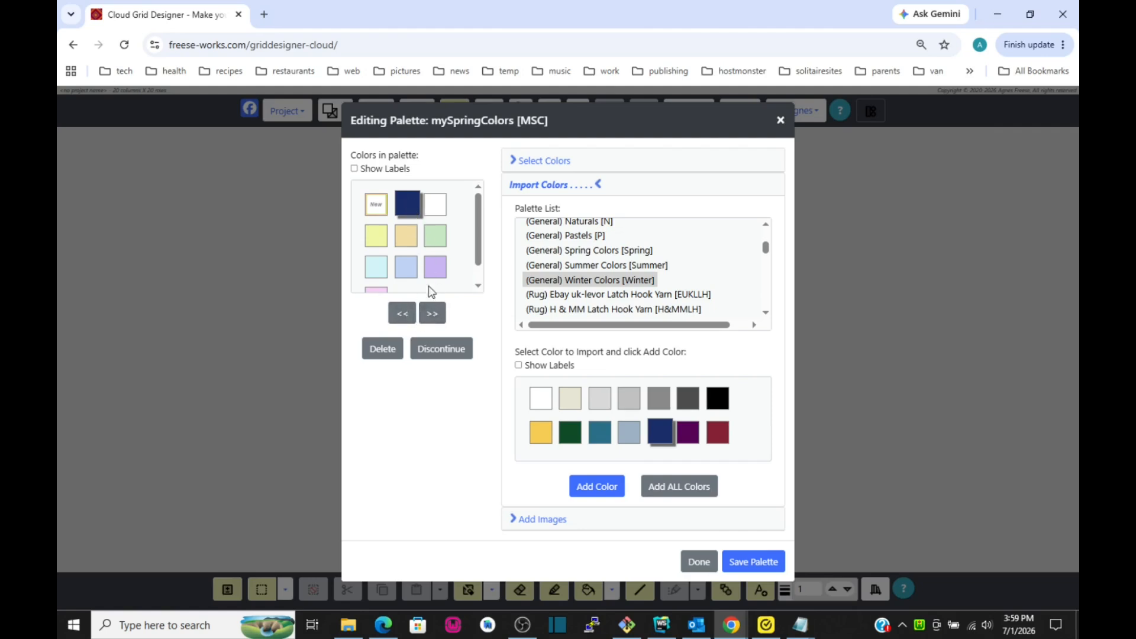
left_click(432, 316)
left_click(432, 317)
left_click(432, 316)
left_click(432, 318)
left_click(433, 319)
left_click(433, 318)
left_click(433, 318)
left_click(433, 319)
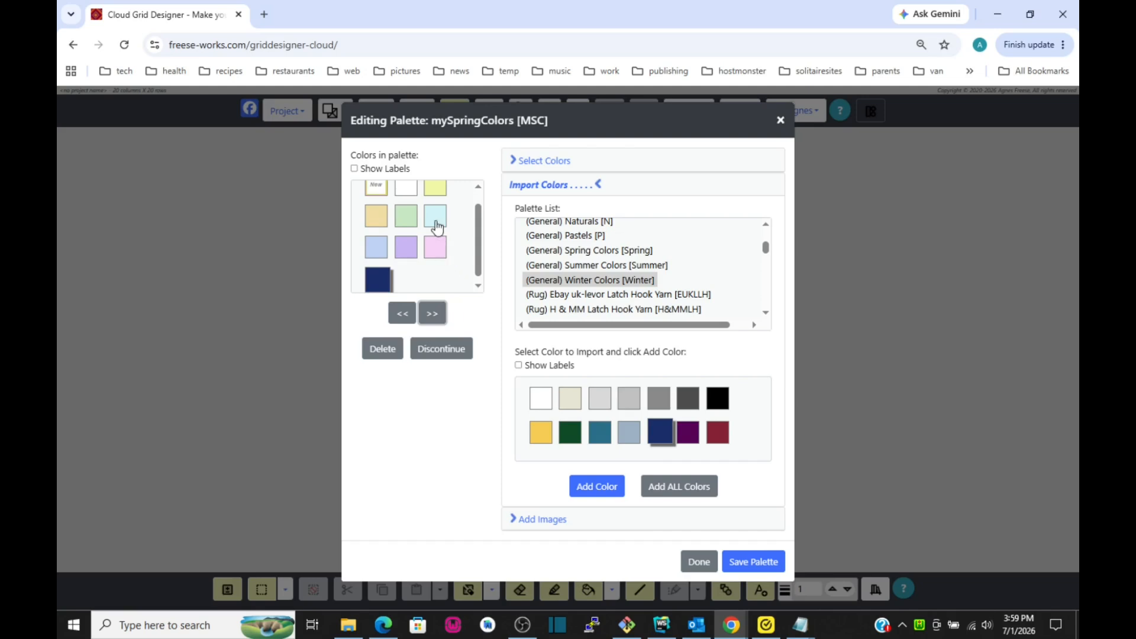
Delete the light green color from the palette and mark the apricot color as discontinued.
left_click(406, 217)
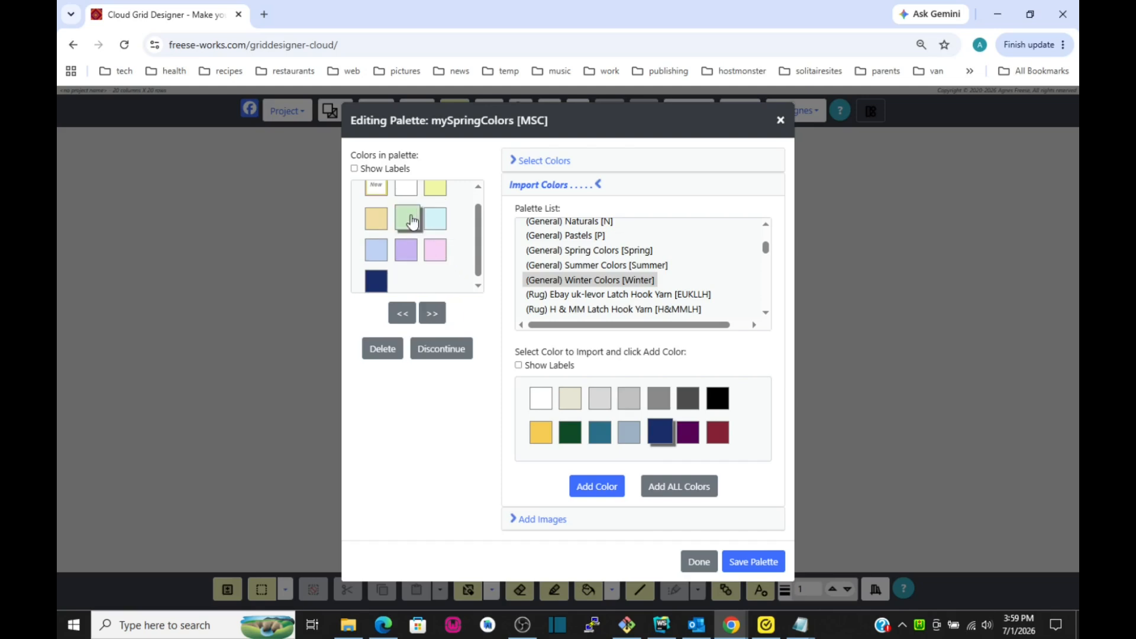
left_click(382, 351)
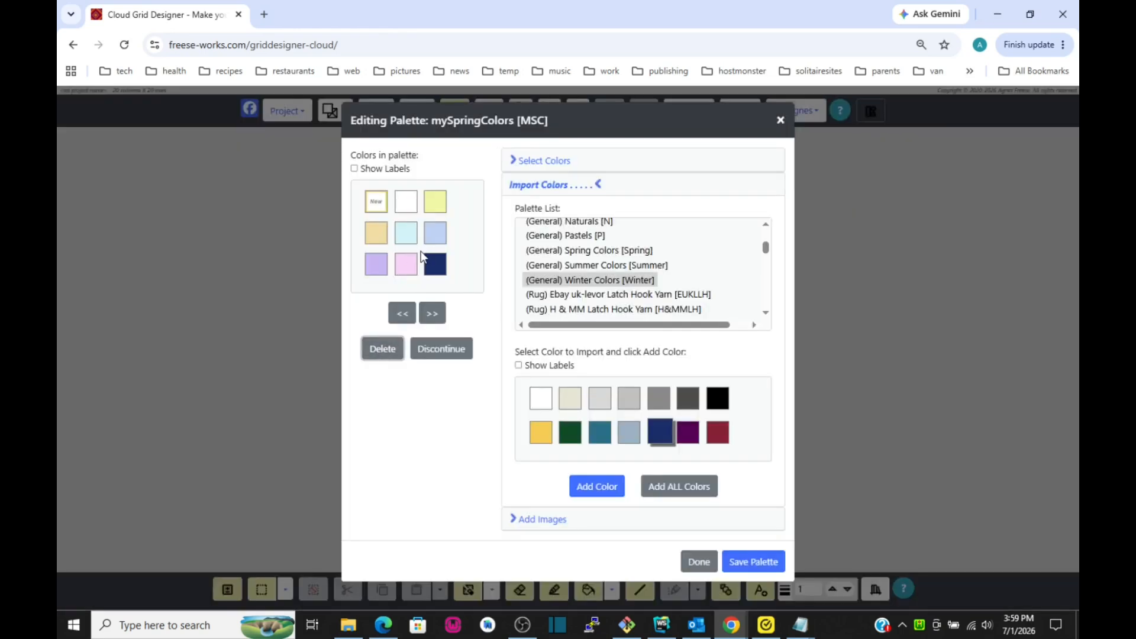
left_click(379, 236)
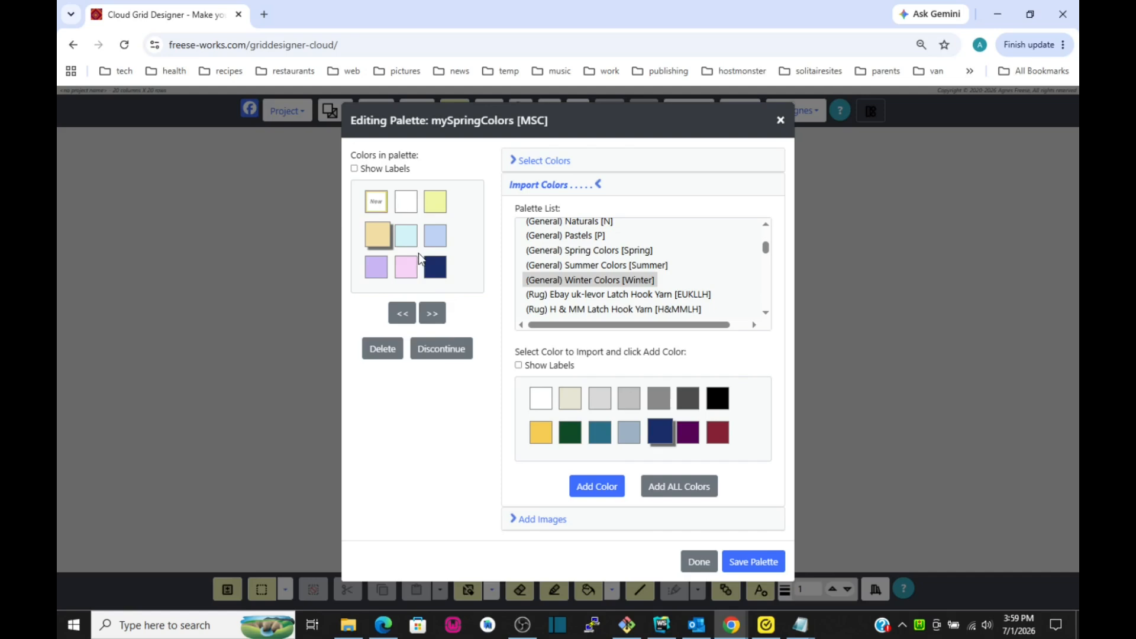
left_click(441, 350)
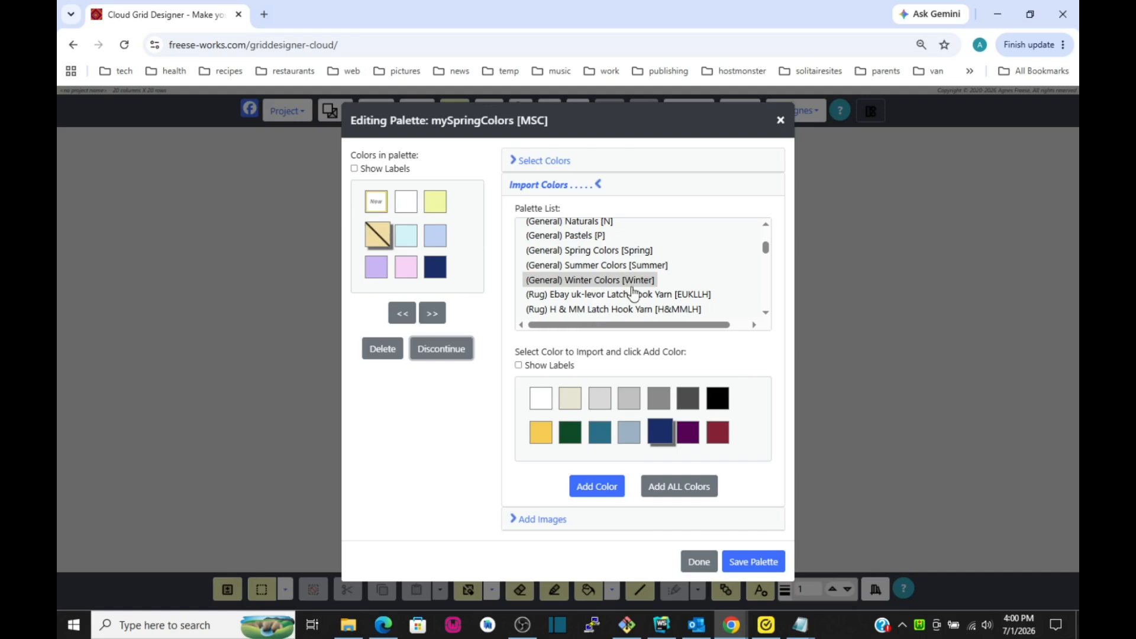
Look at the Add Images and Import Colors sections and return to the color picker.
left_click(545, 522)
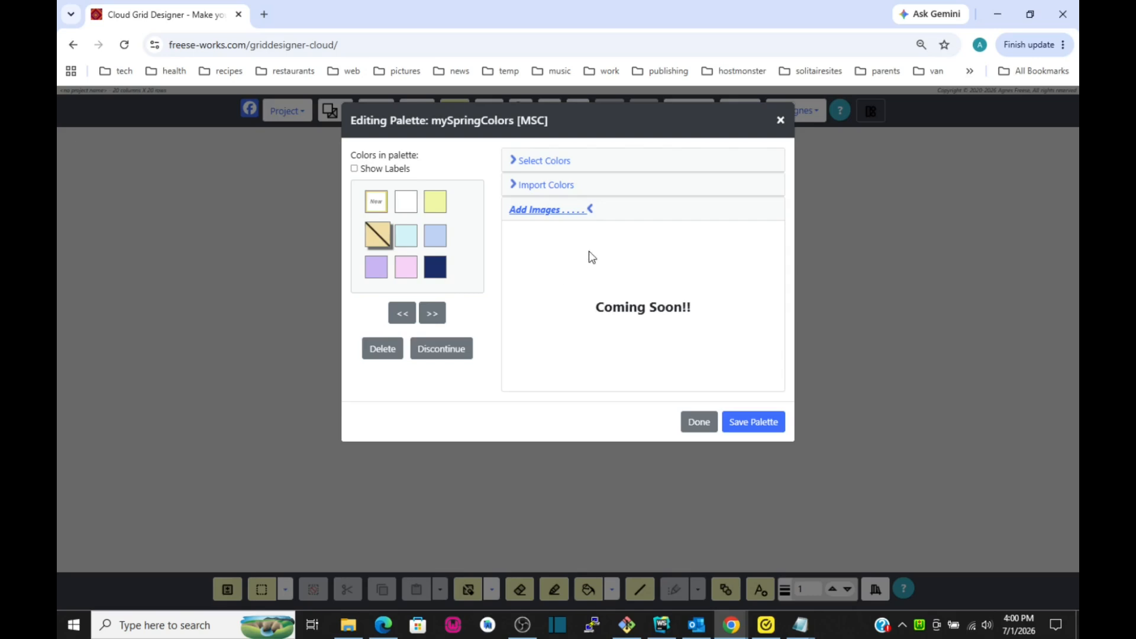
left_click(550, 167)
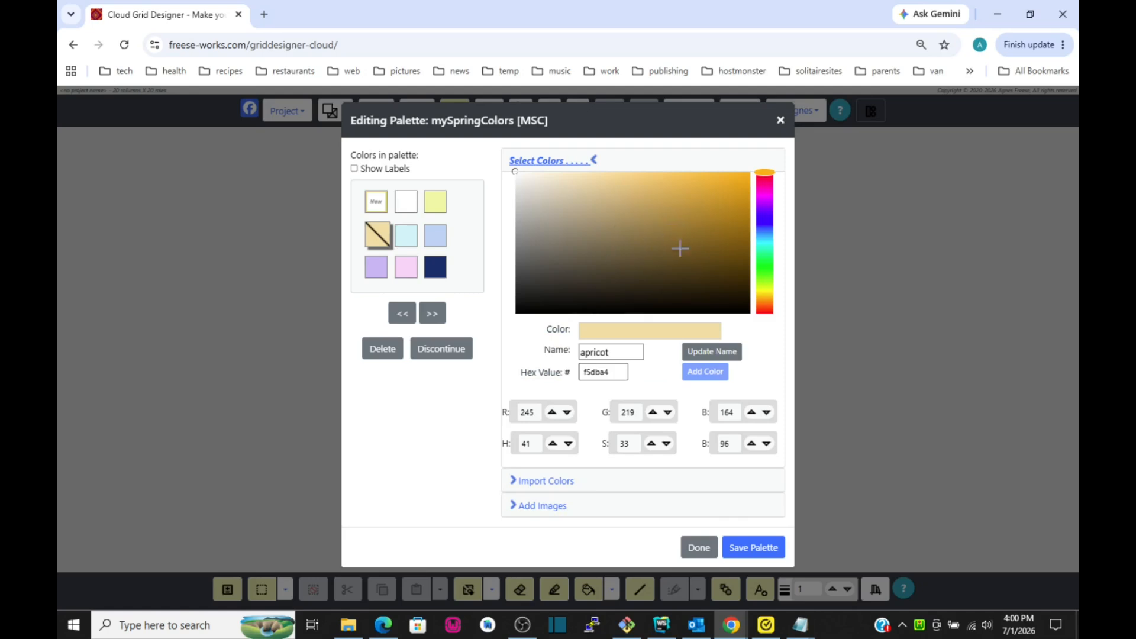
left_click(553, 481)
left_click(536, 161)
Try to replace the discontinued apricot color's hex value with ff4466.
left_click_drag(615, 372, 580, 375)
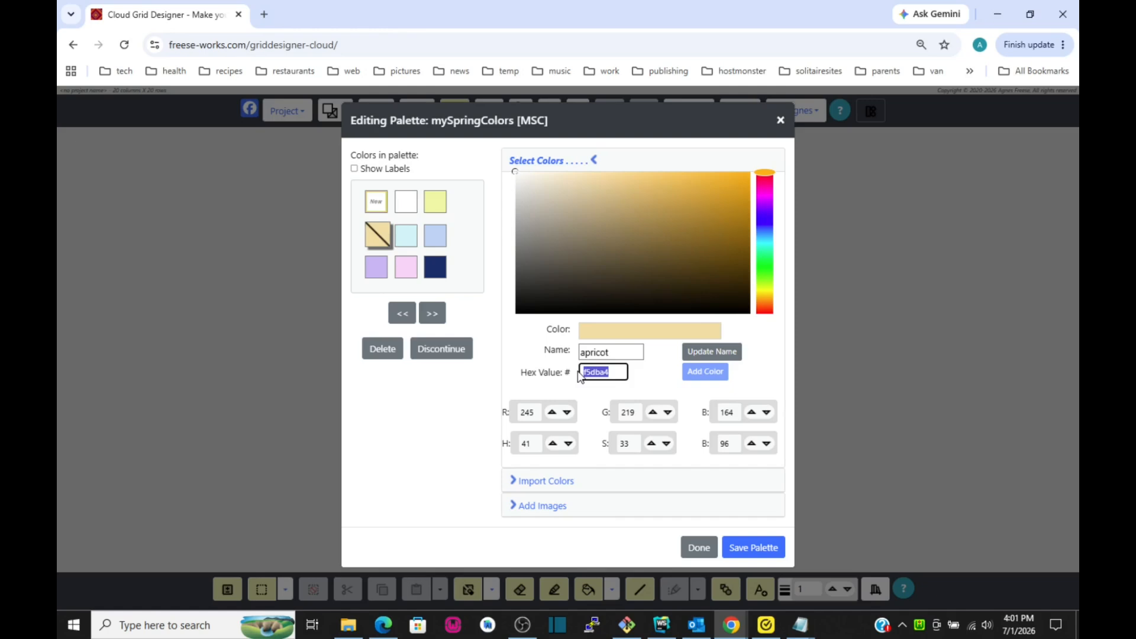
type("ff44")
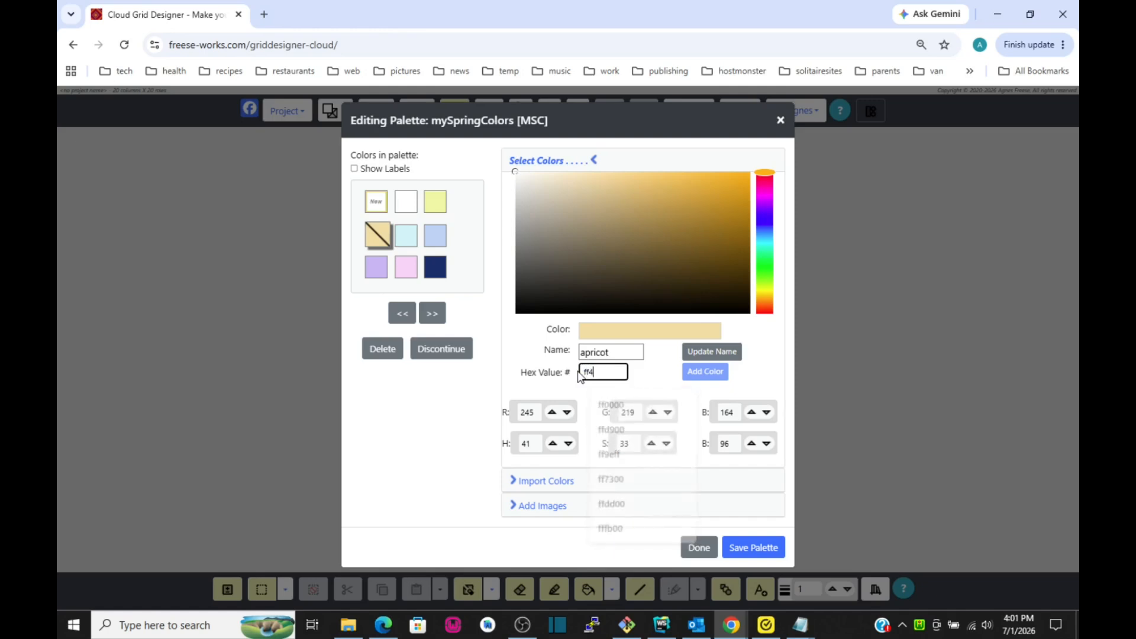
type("66")
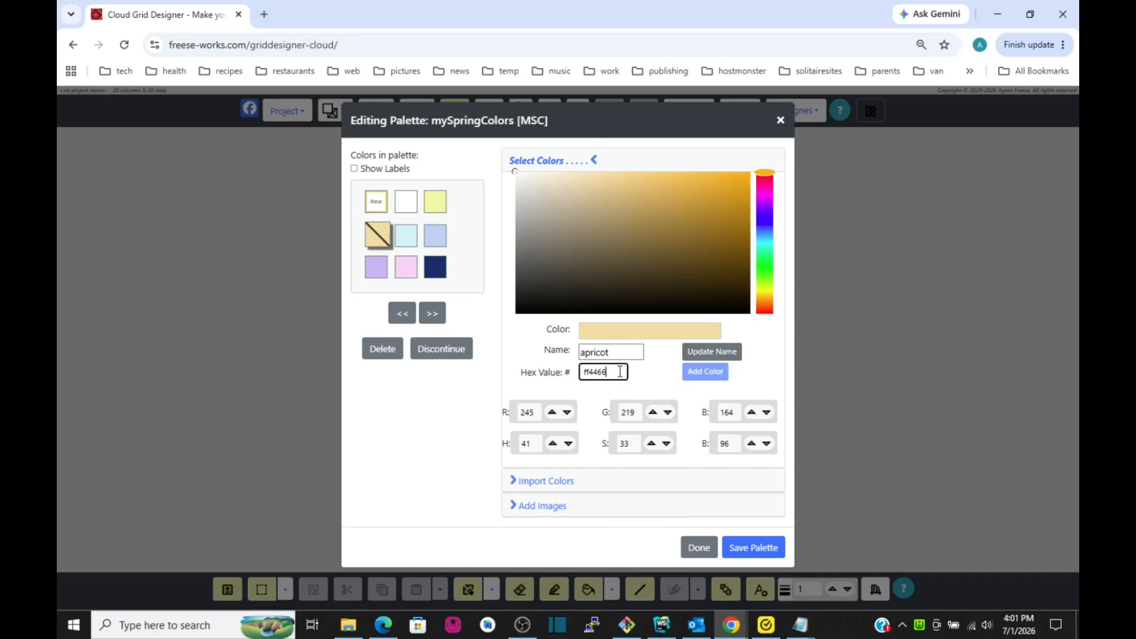
Try to add the apricot shade to the palette as a separate color named pale tan.
left_click_drag(613, 353, 579, 357)
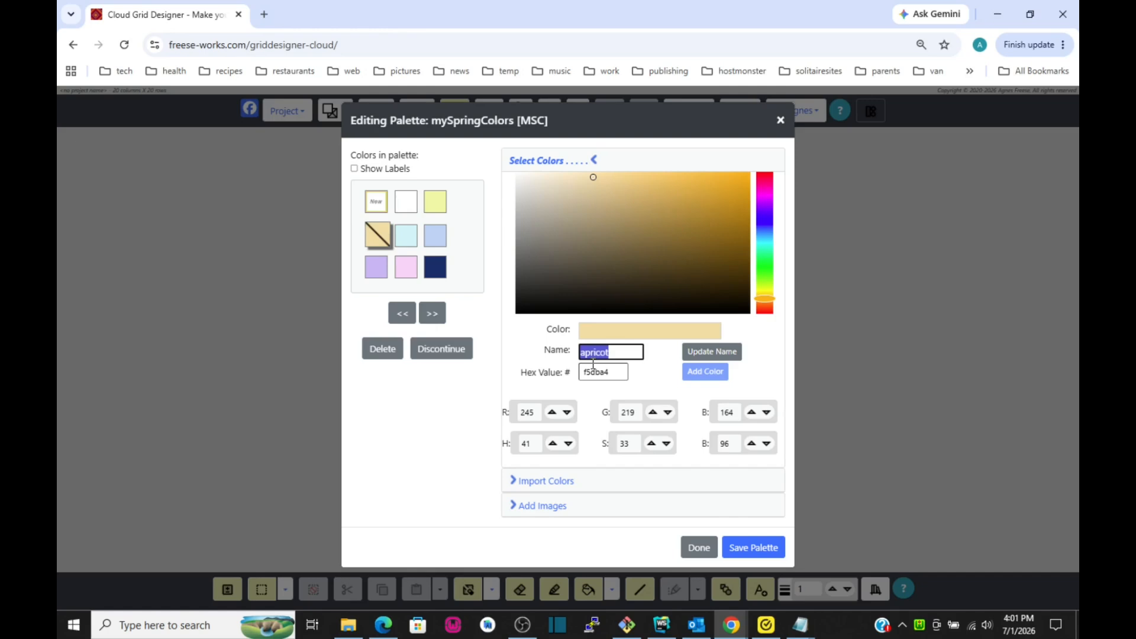
type("pale tan")
left_click(712, 373)
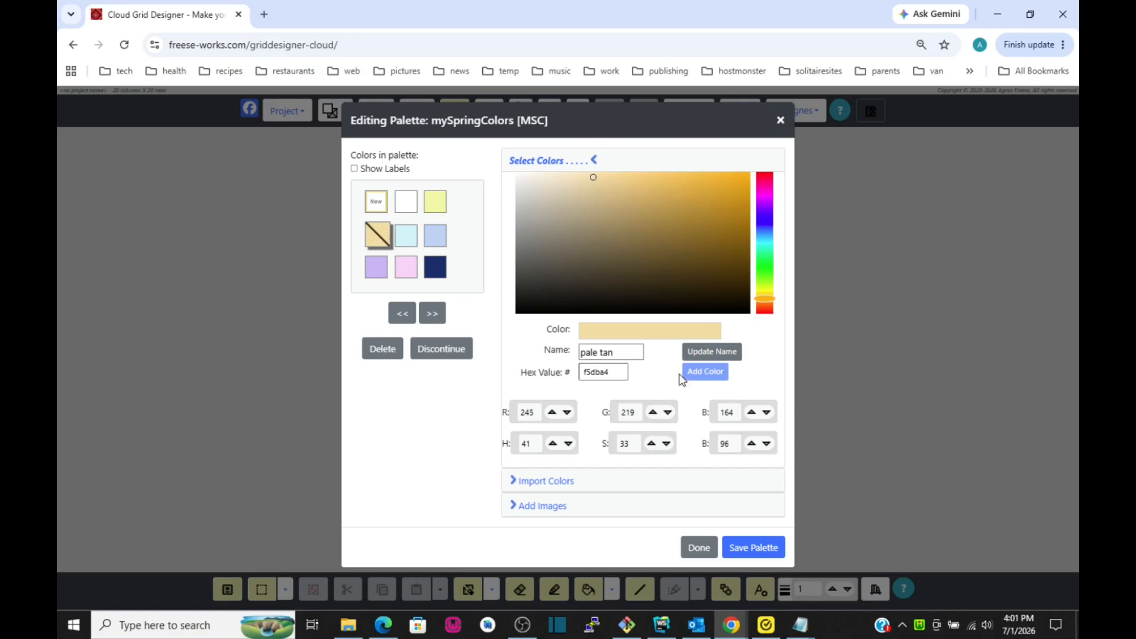
left_click(376, 201)
left_click(604, 349)
type("palet")
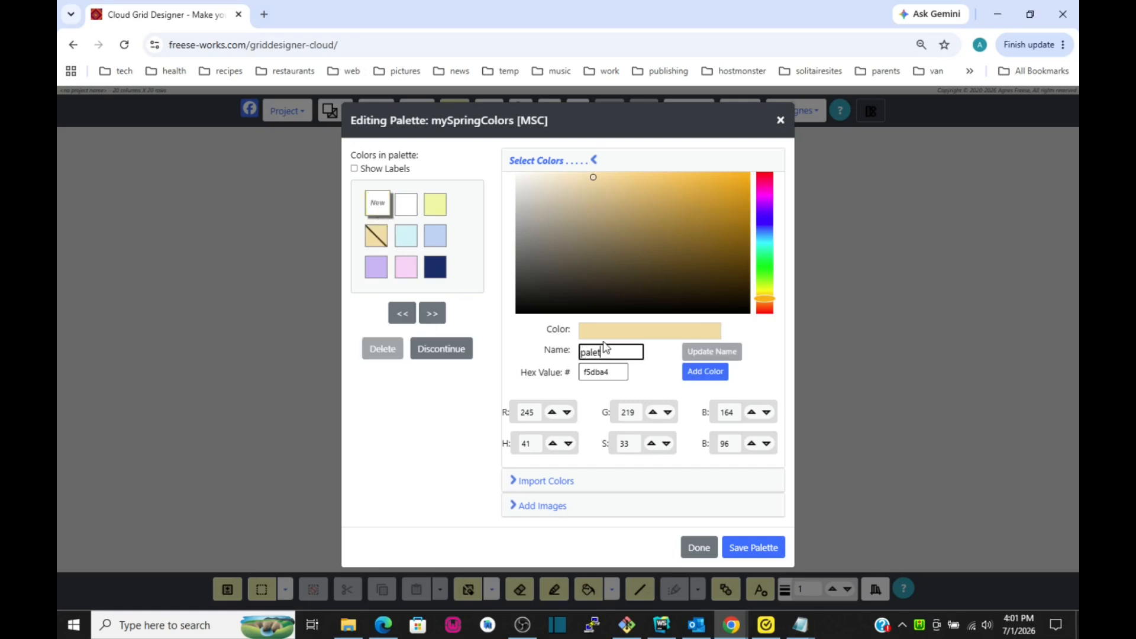
key("BackSpace")
left_click(371, 208)
Darken the aqua color to hex 5ba2a8 and add it to the palette as a new color named dark aqua.
left_click(406, 241)
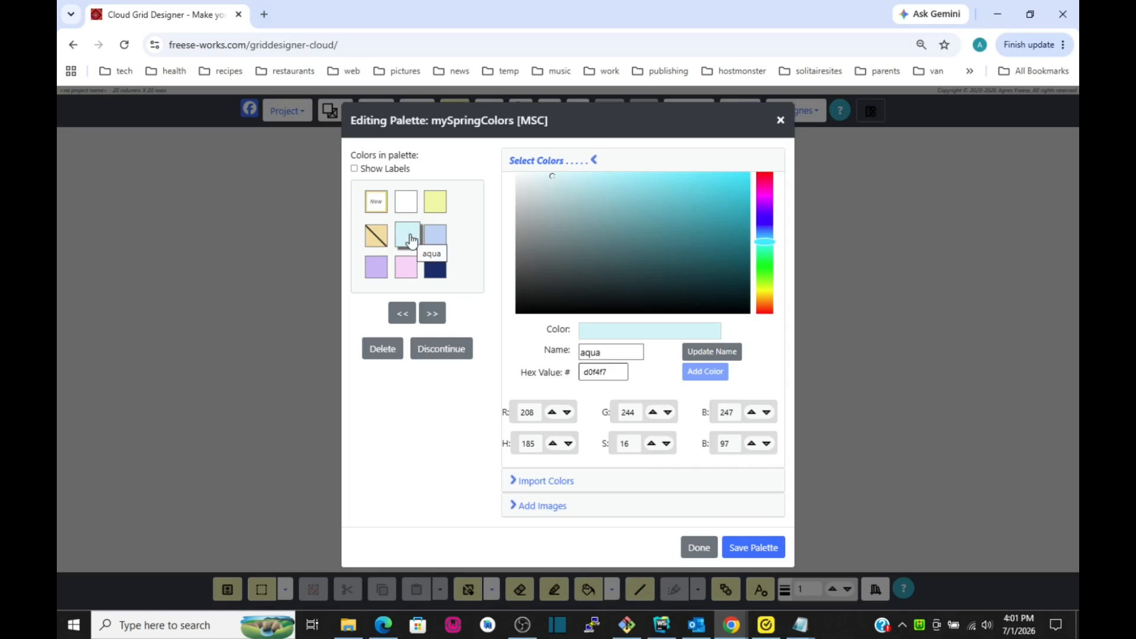
left_click(593, 215)
left_click_drag(595, 216, 626, 220)
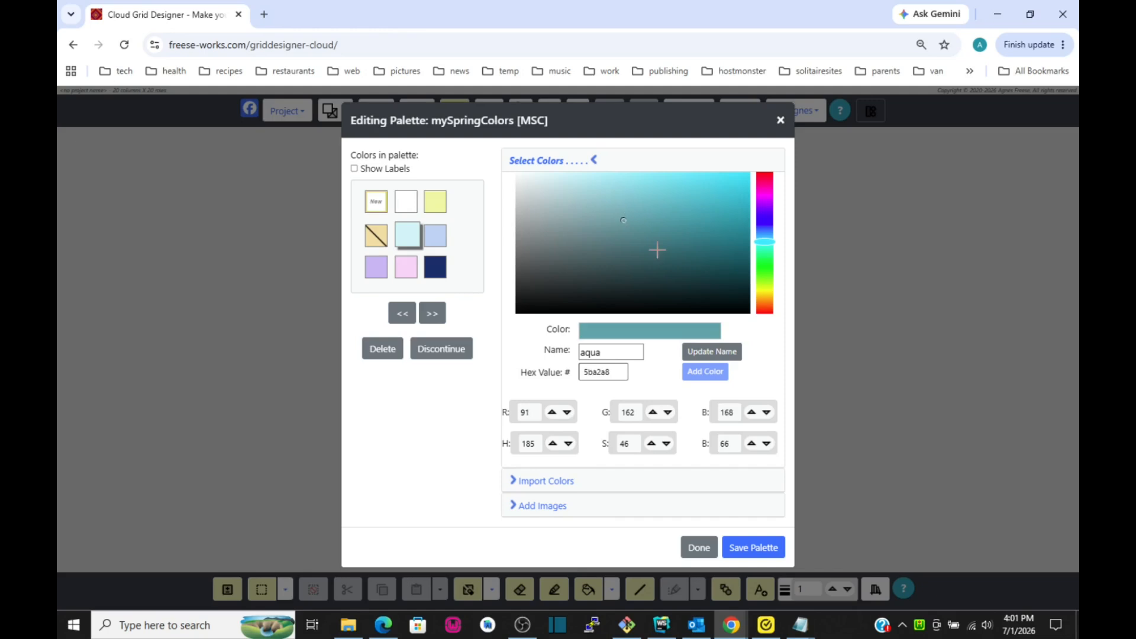
left_click(375, 204)
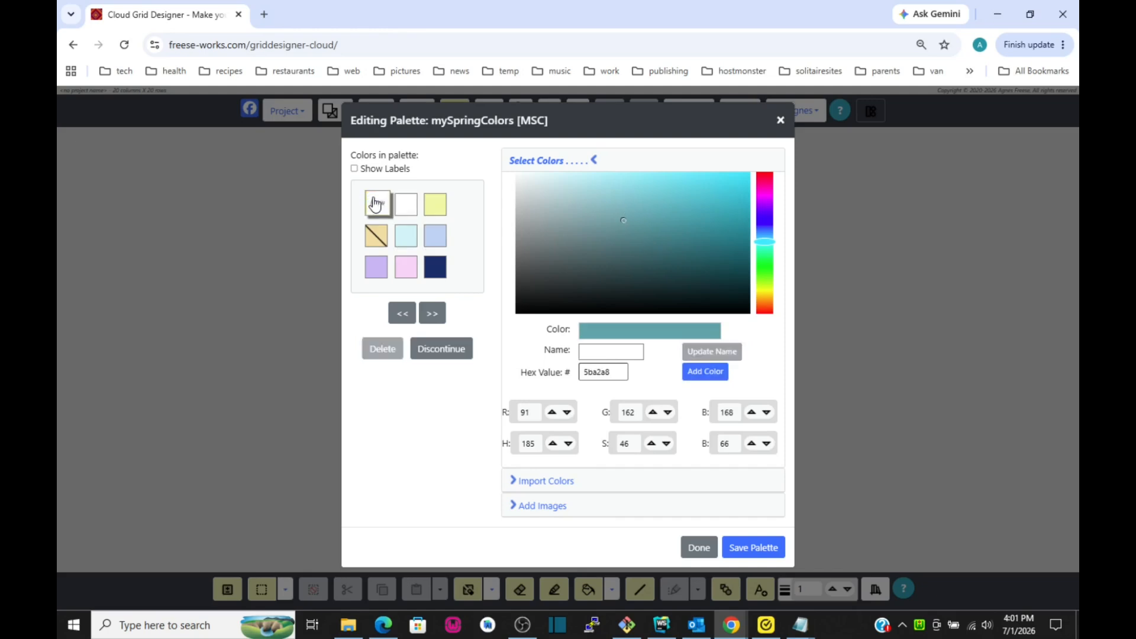
left_click(600, 351)
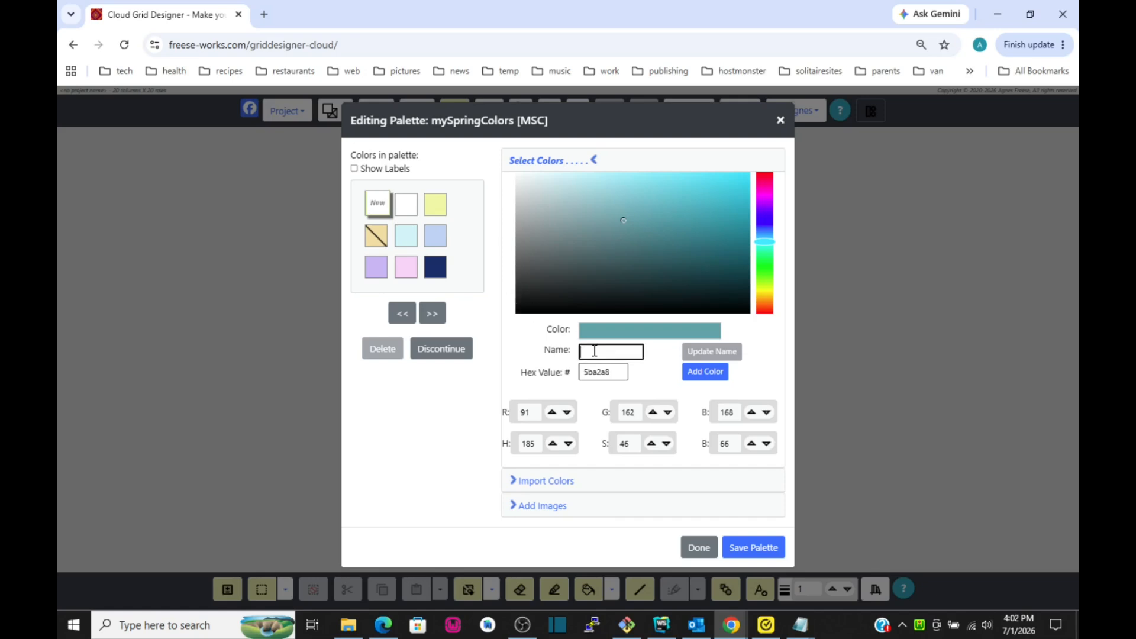
type("dark aqua")
left_click(705, 372)
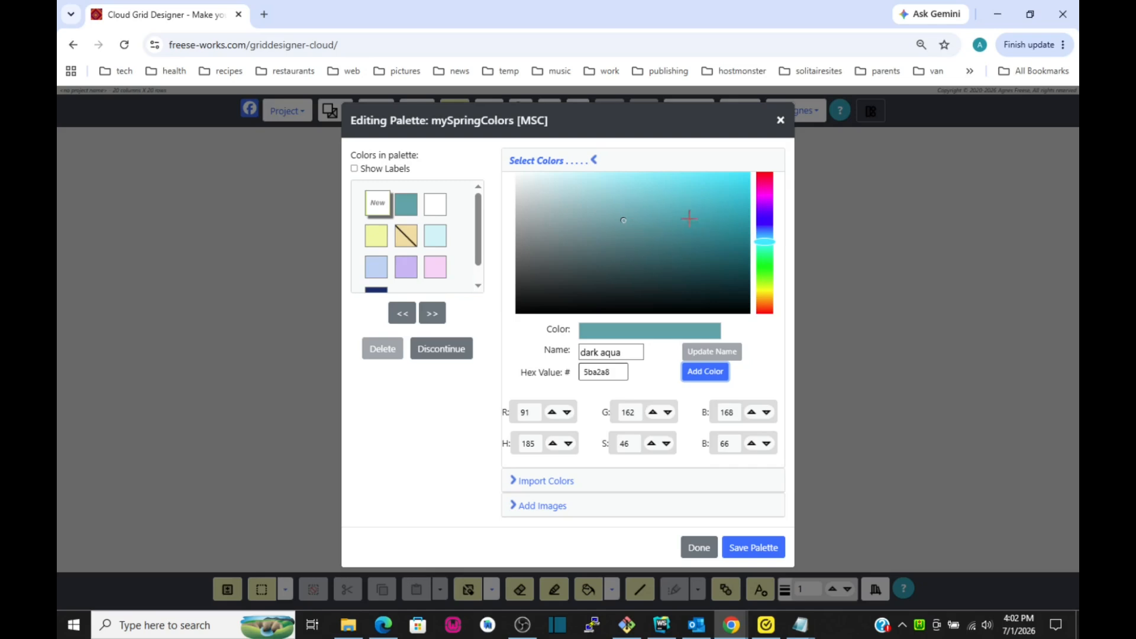
Review the settings of the aqua, purple, blue and pink colors in the palette.
left_click(437, 236)
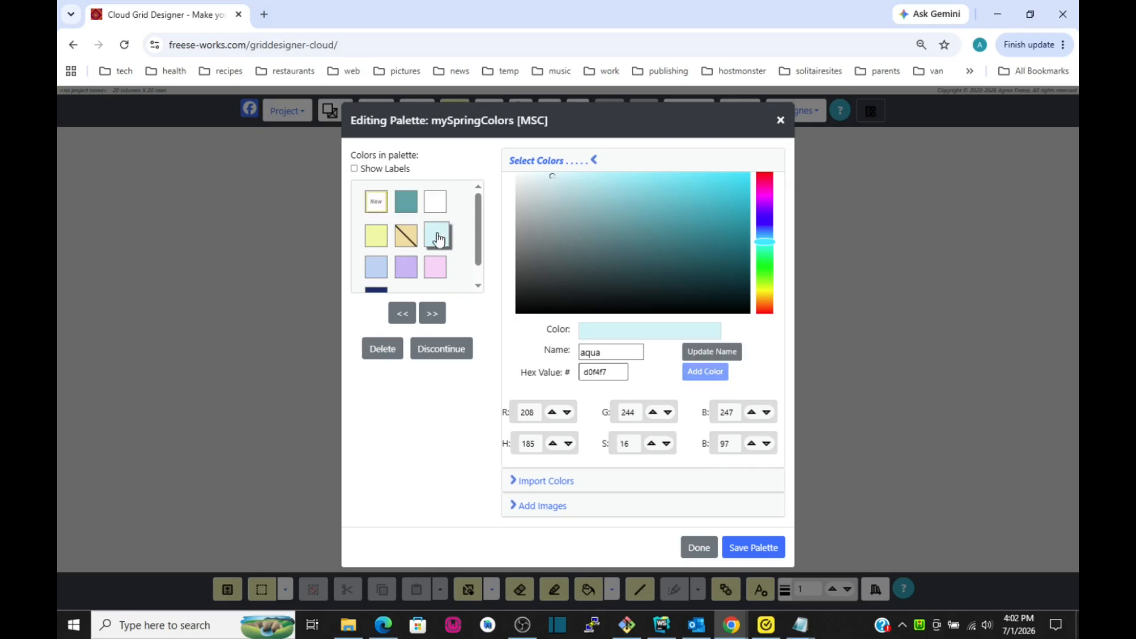
left_click(413, 271)
left_click(376, 268)
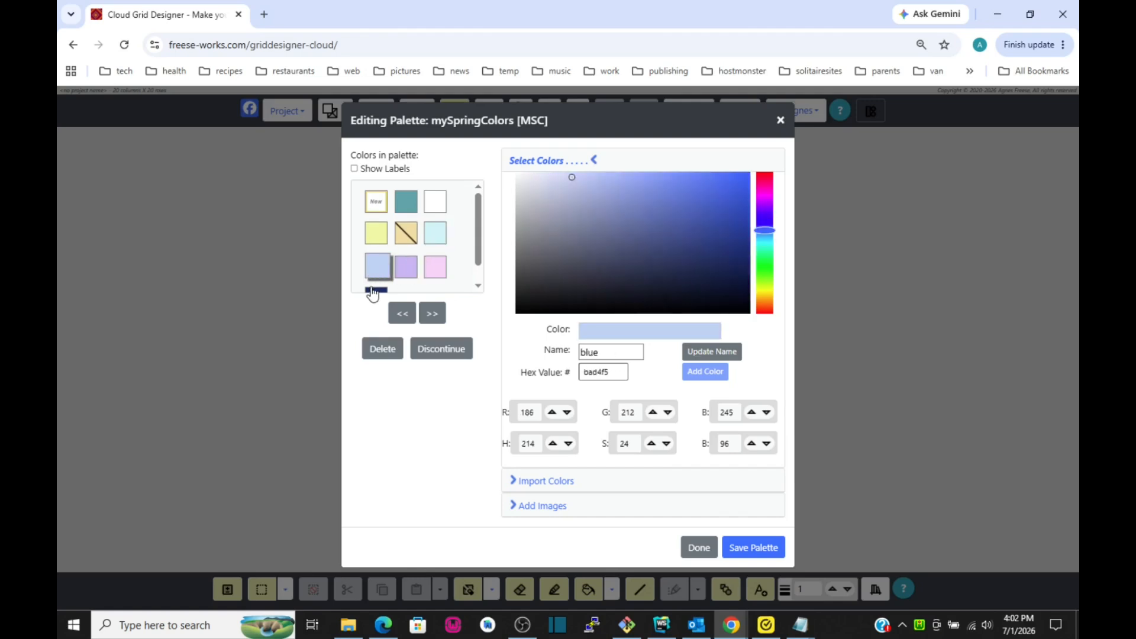
left_click(437, 270)
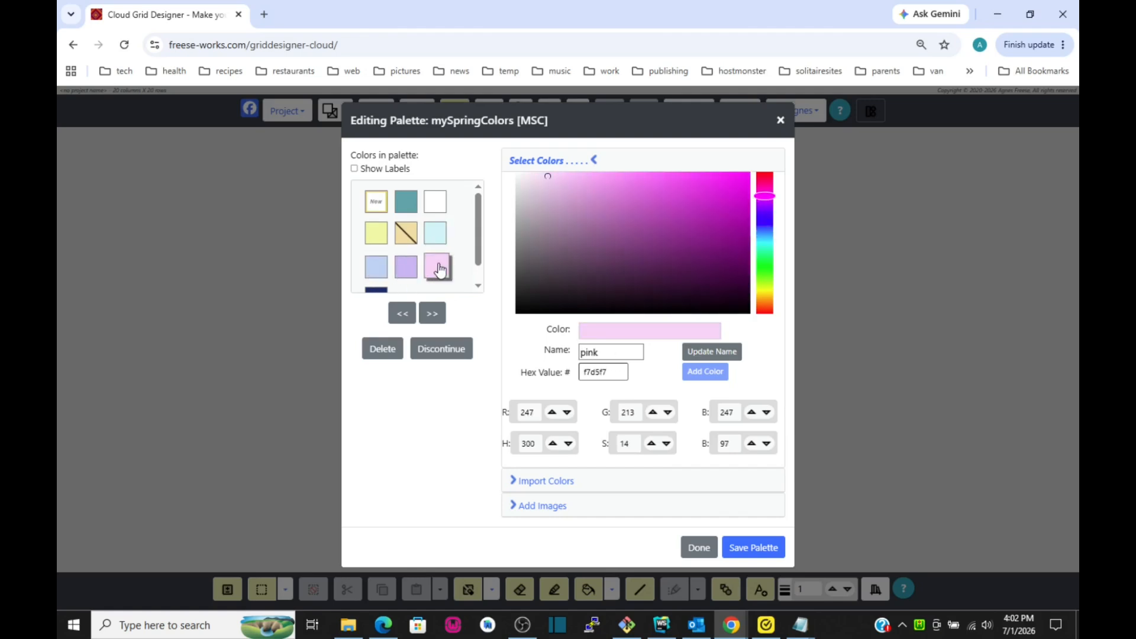
scroll(389, 275, "down", 1)
Pick a lighter shade of navy blue, hex 7ba0d4, and try to add it as a new color named blue.
left_click(378, 277)
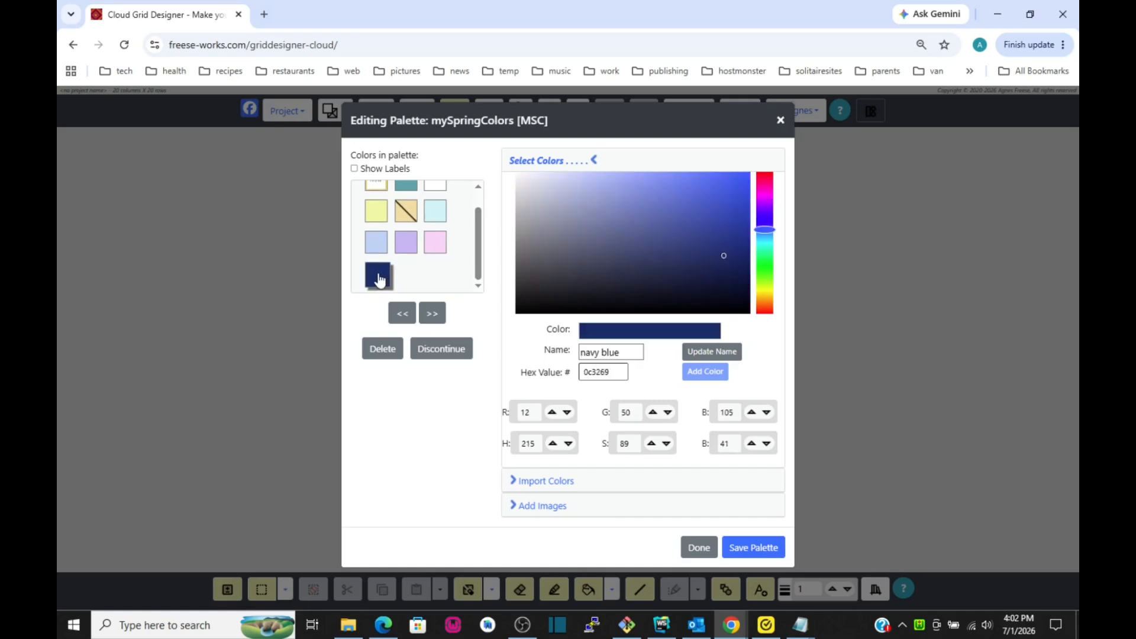
left_click(613, 196)
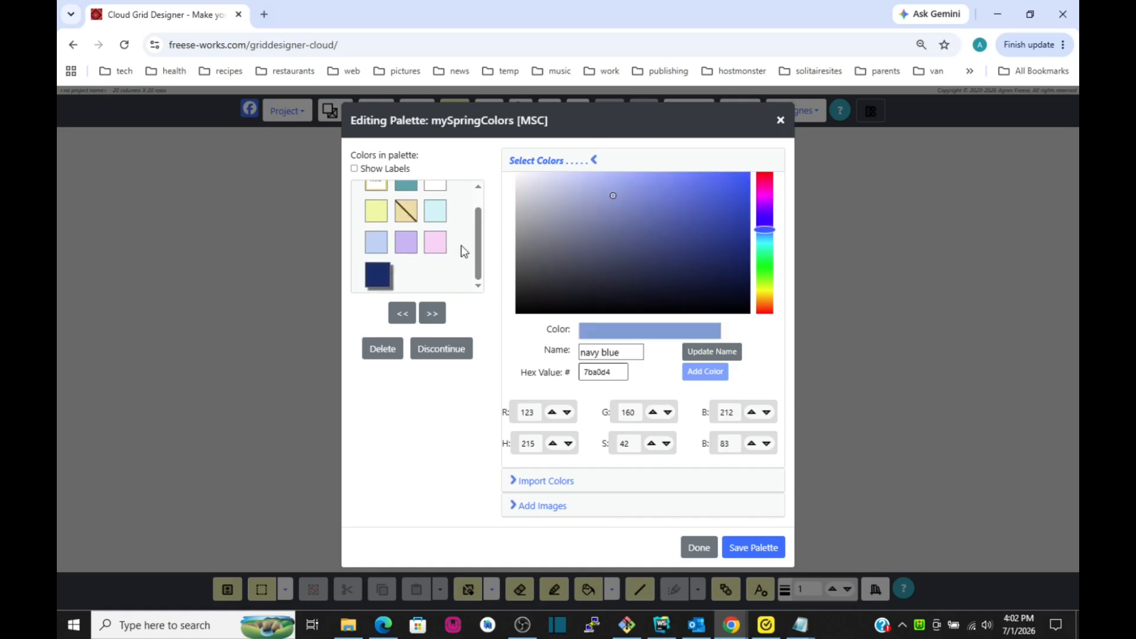
scroll(467, 244, "up", 1)
left_click(377, 201)
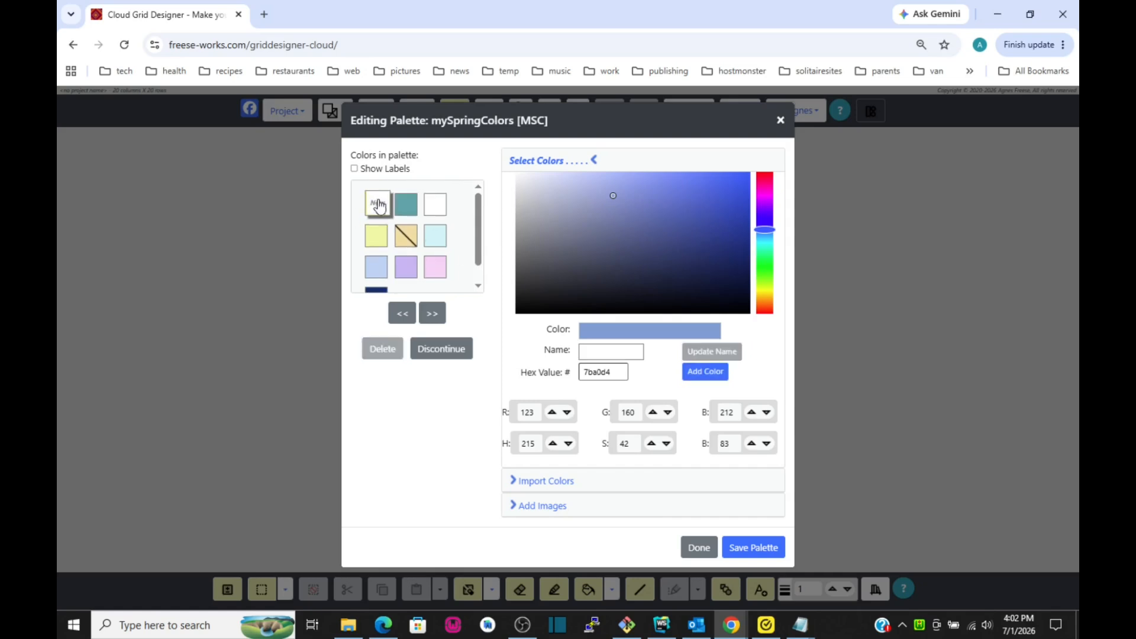
left_click(615, 353)
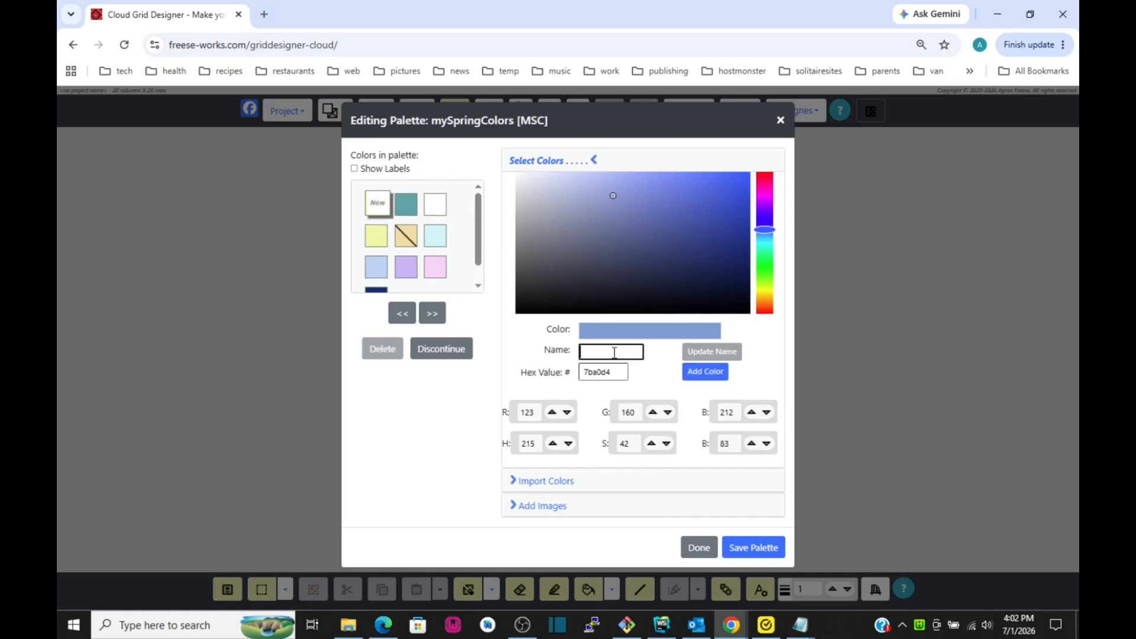
type("blue")
left_click(700, 377)
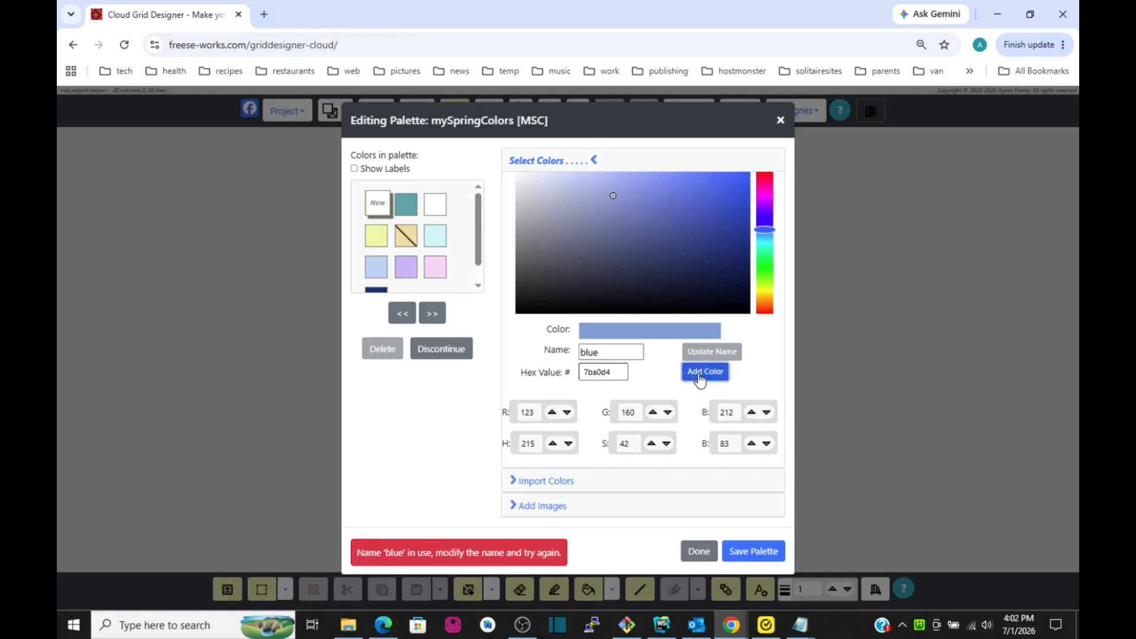
Change the new color's name to blue medium and add it to the palette.
left_click(608, 353)
type("medium")
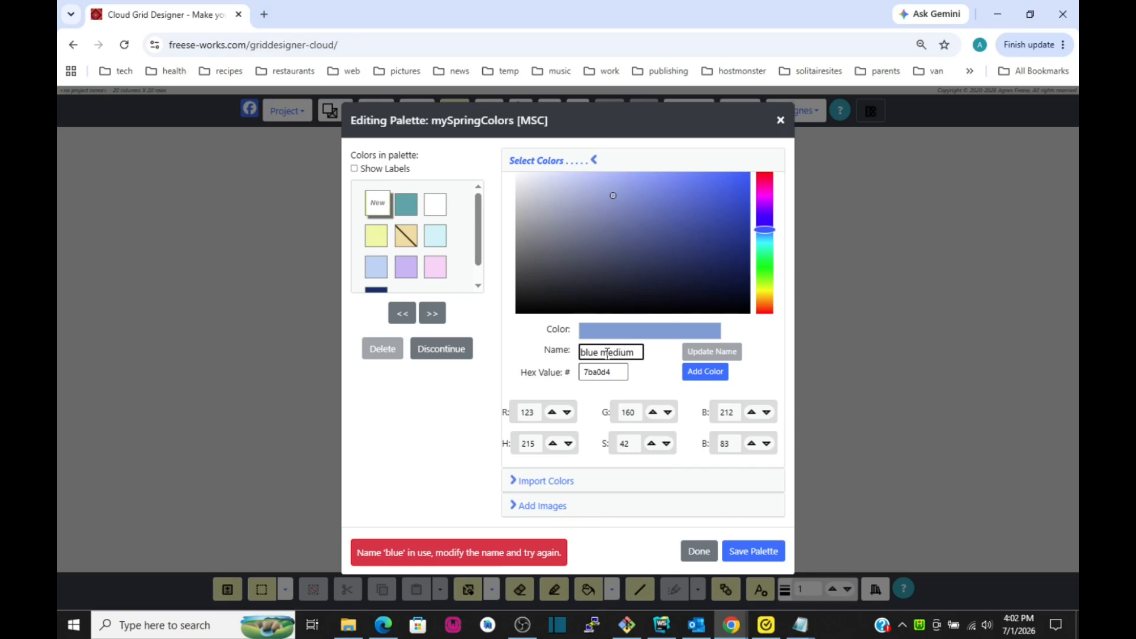
left_click(690, 373)
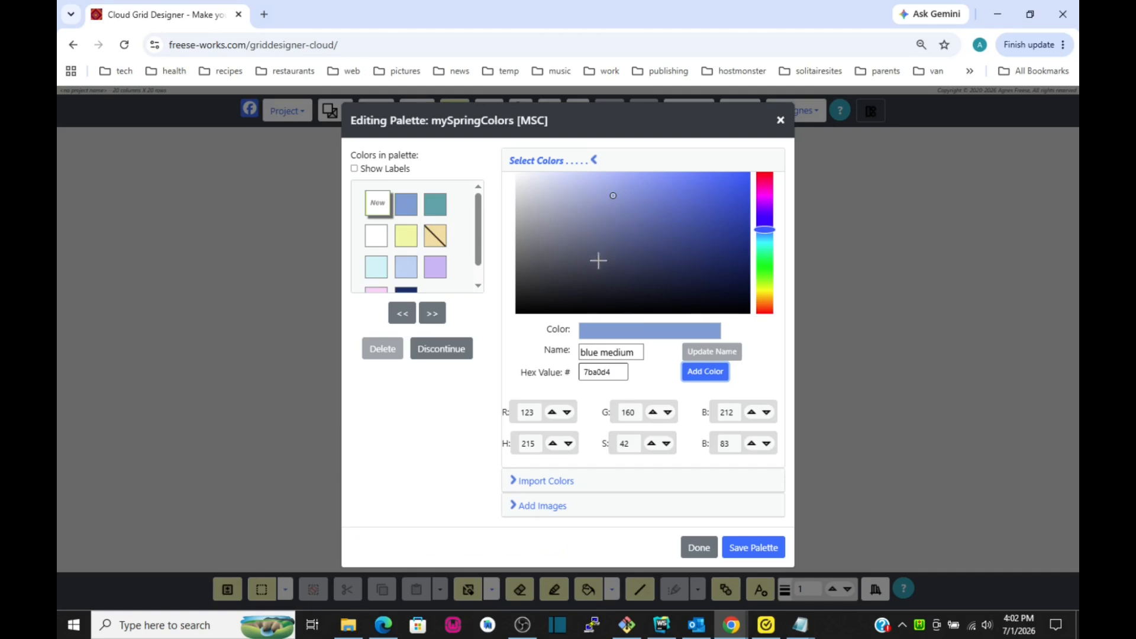
Save the mySpringColors palette.
left_click_drag(616, 371, 583, 372)
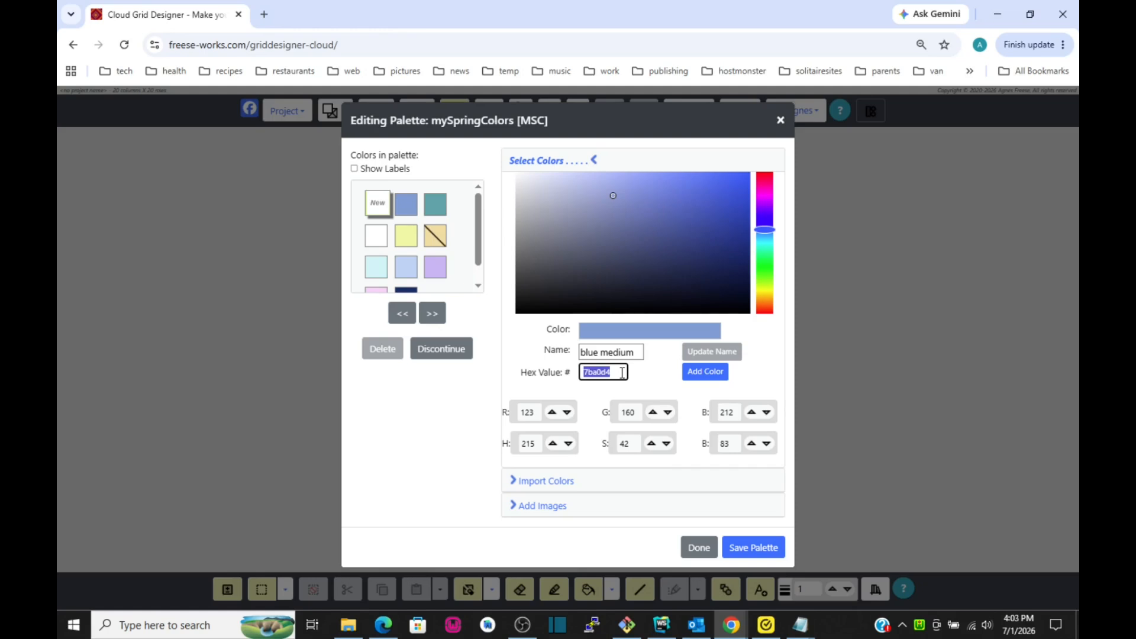
left_click(534, 413)
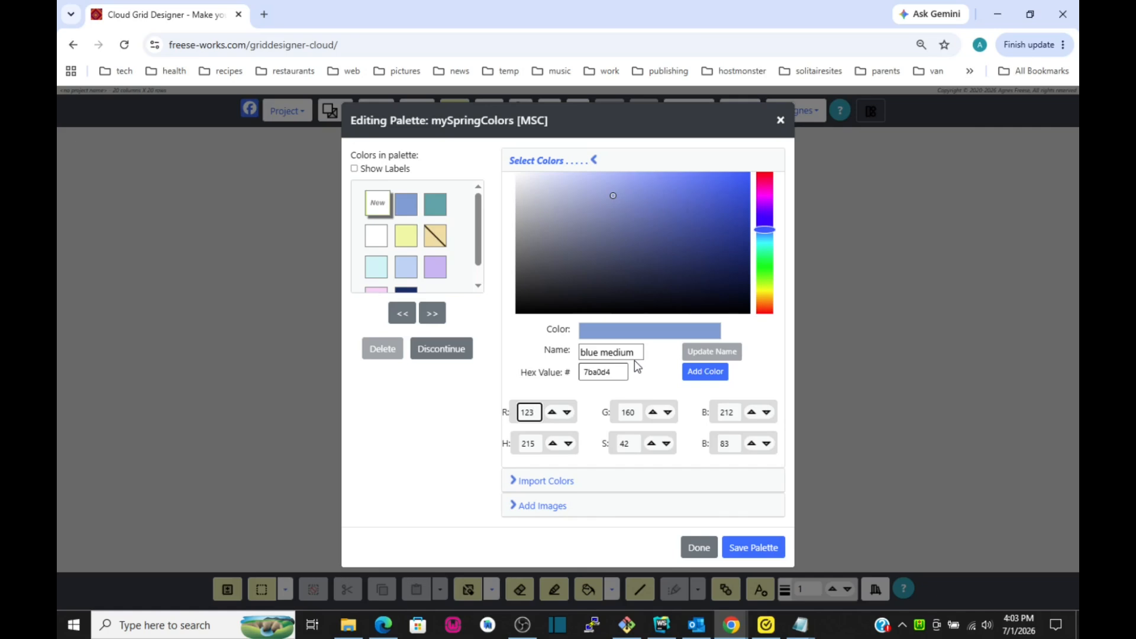
left_click(752, 547)
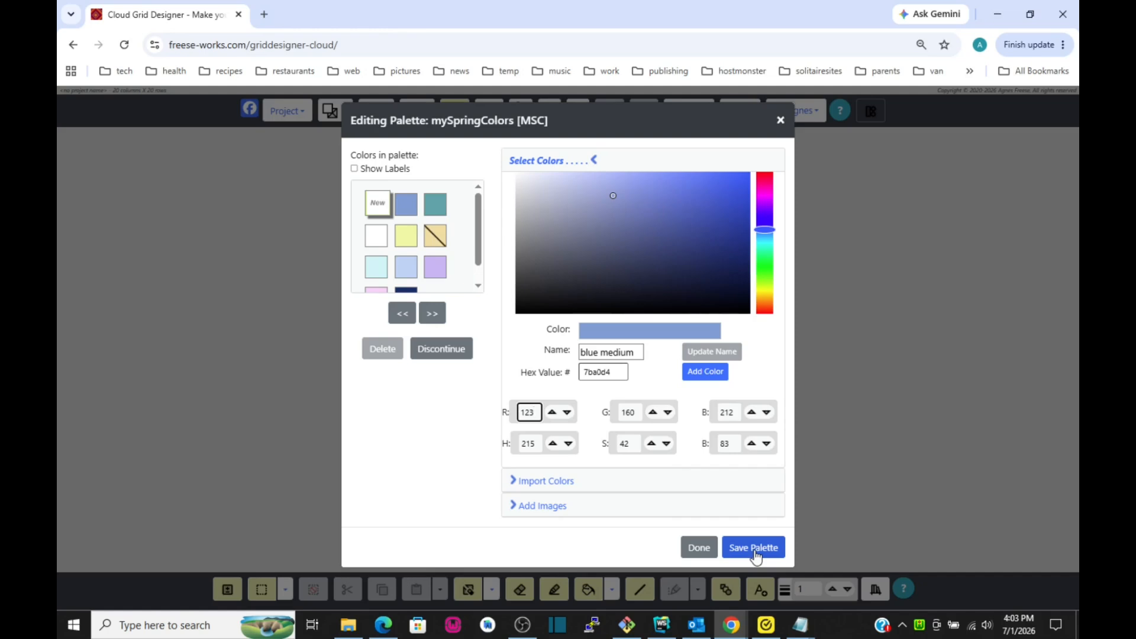
Save the color changes in the mySpringColors palette and finish editing its colors.
left_click(754, 549)
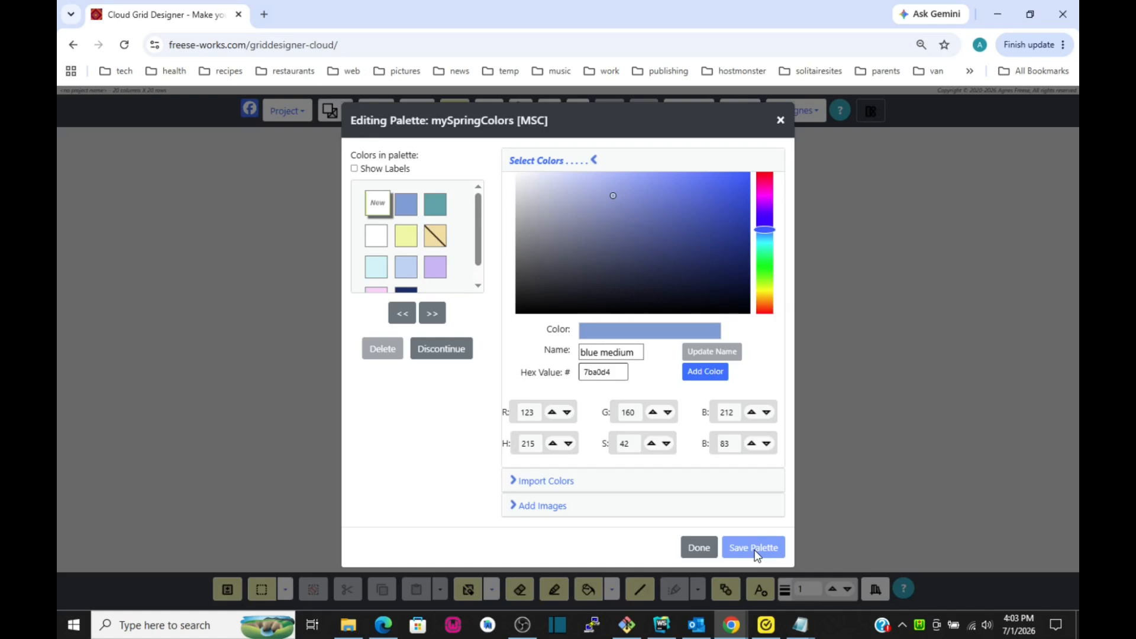
left_click(698, 548)
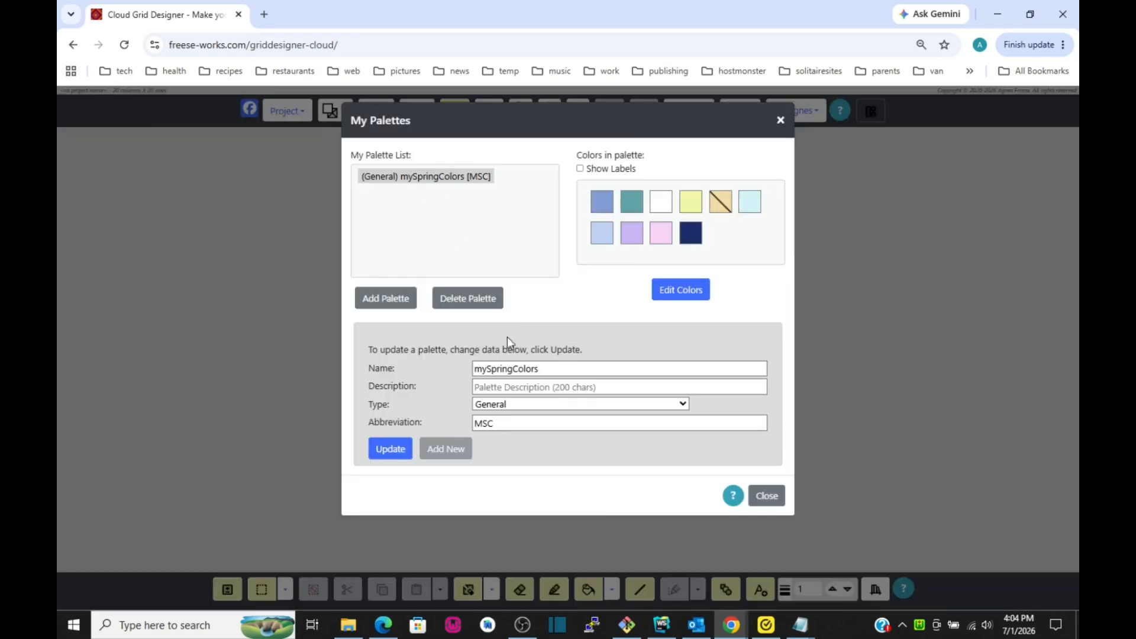
Update the mySpringColors palette with the description "Some colors that I wanted" and close the palette manager.
left_click(521, 387)
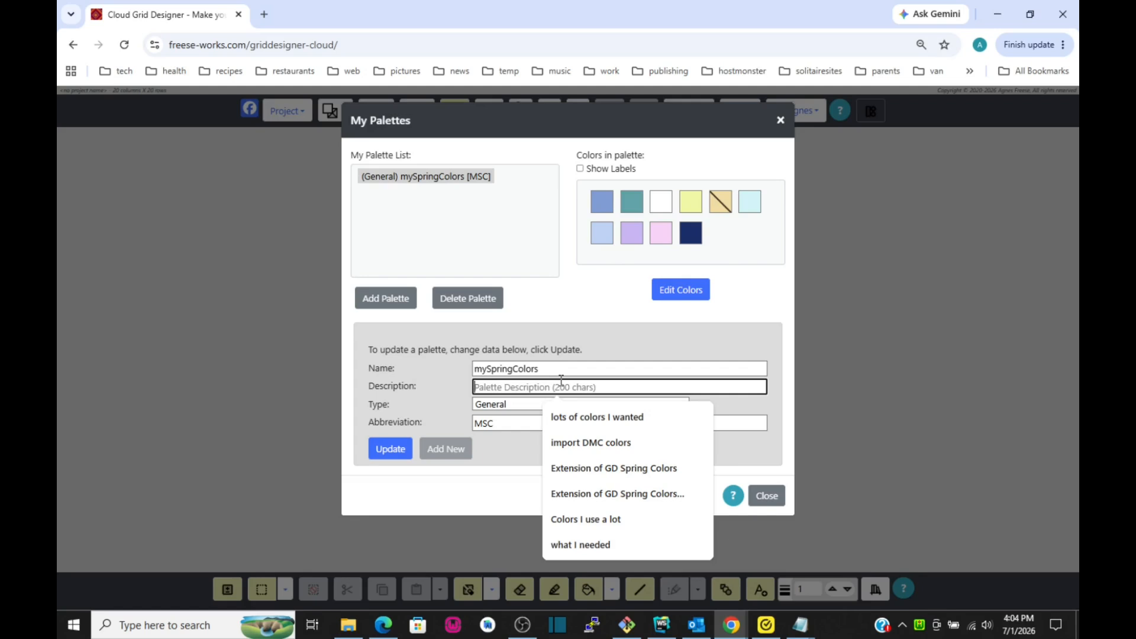
type("Some colors that")
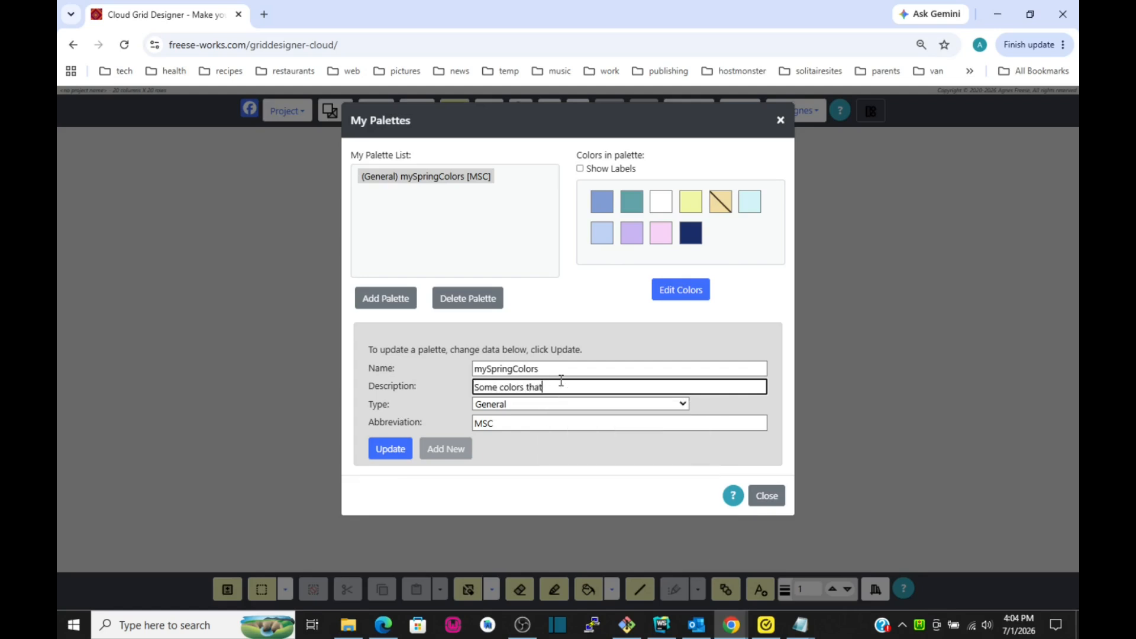
type(" I wanted")
left_click(389, 447)
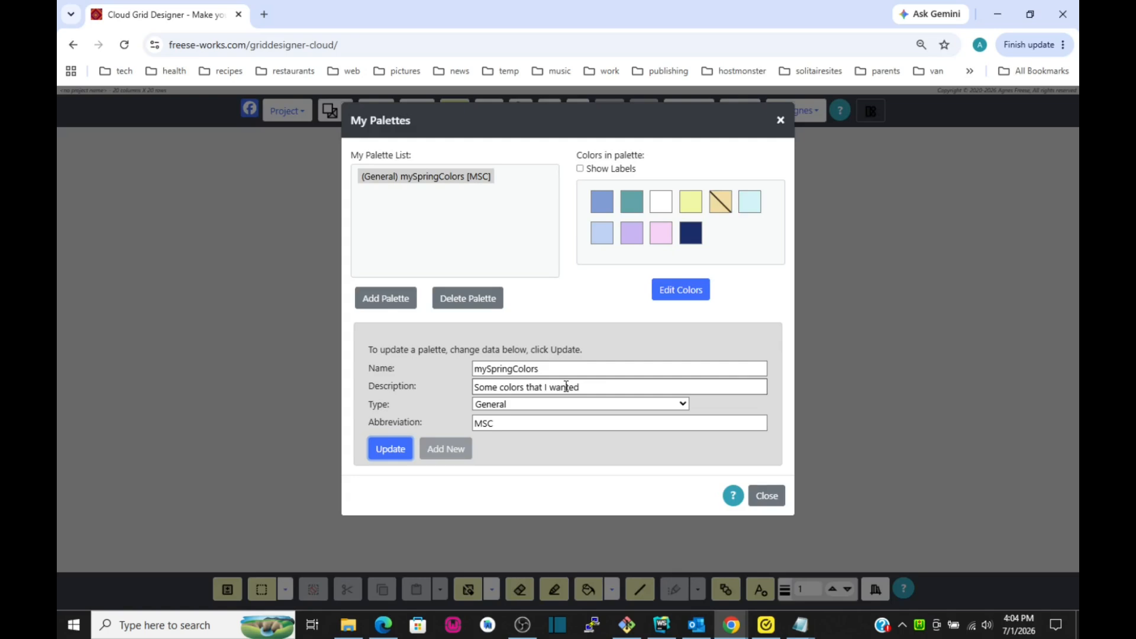
left_click(770, 496)
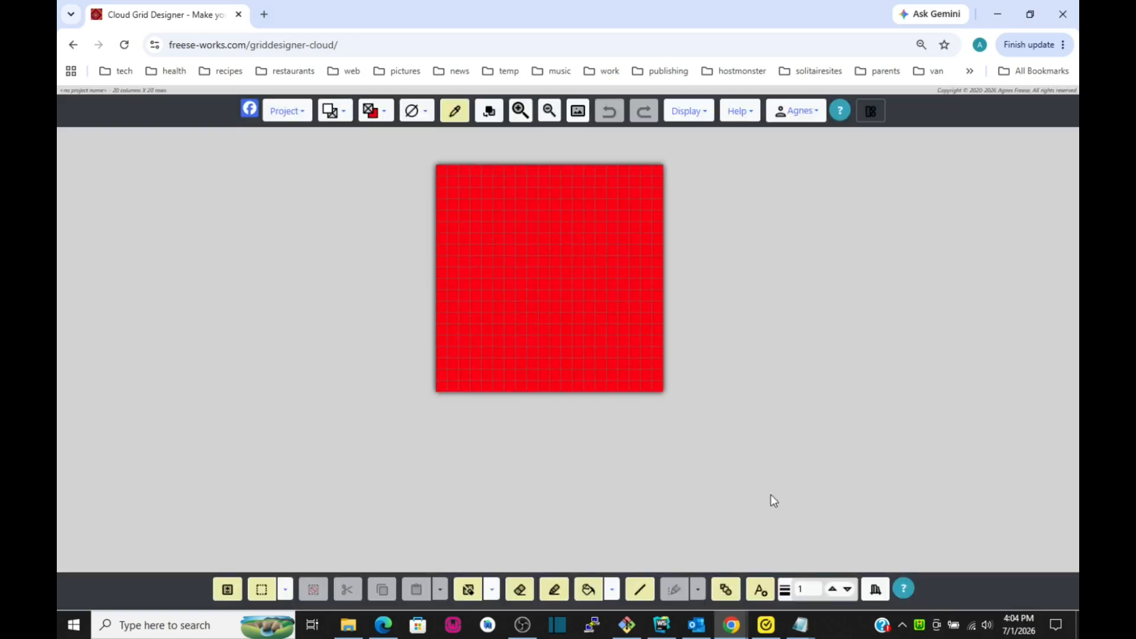
Open the project's palette selection and choose the mySpringColors [MSC] palette.
left_click(279, 113)
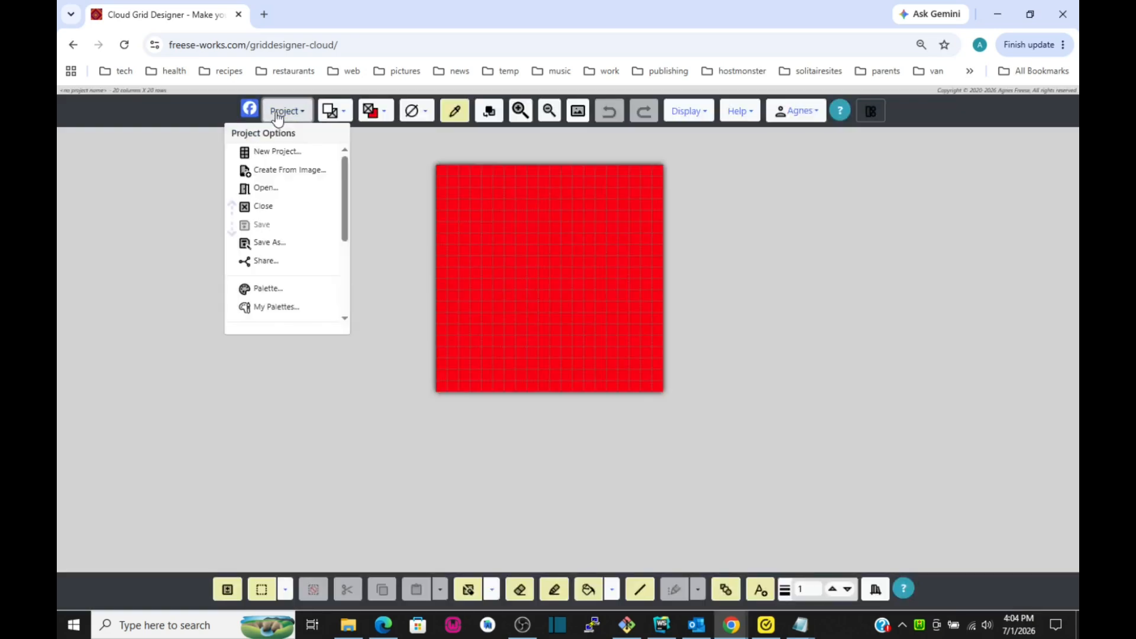
left_click(265, 290)
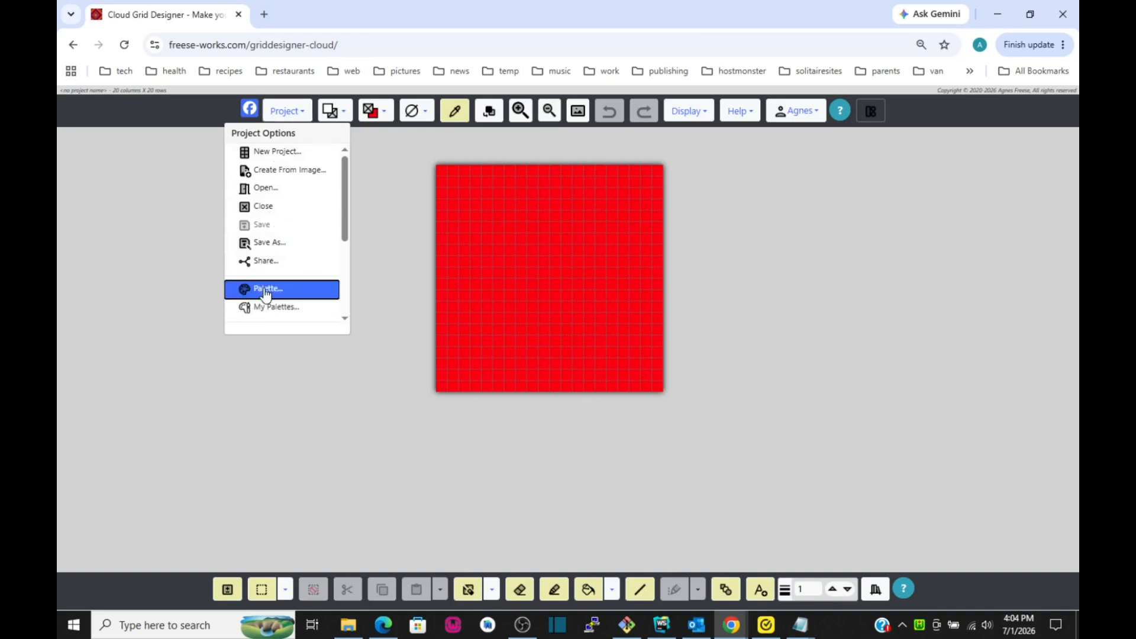
scroll(450, 201, "up", 5)
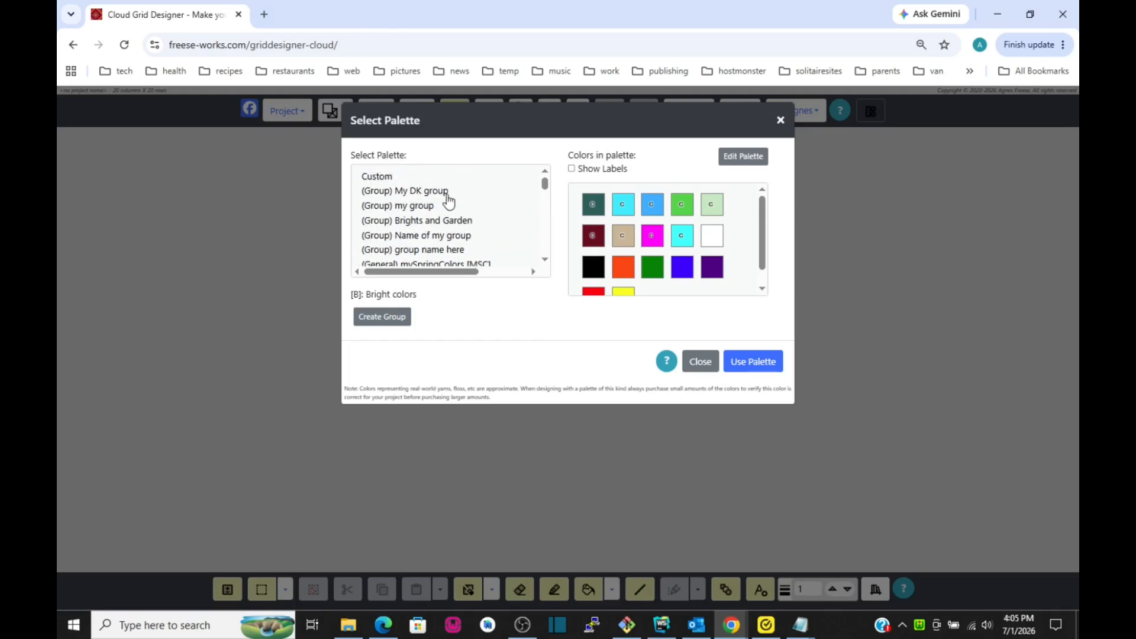
scroll(447, 195, "down", 2)
left_click(447, 195)
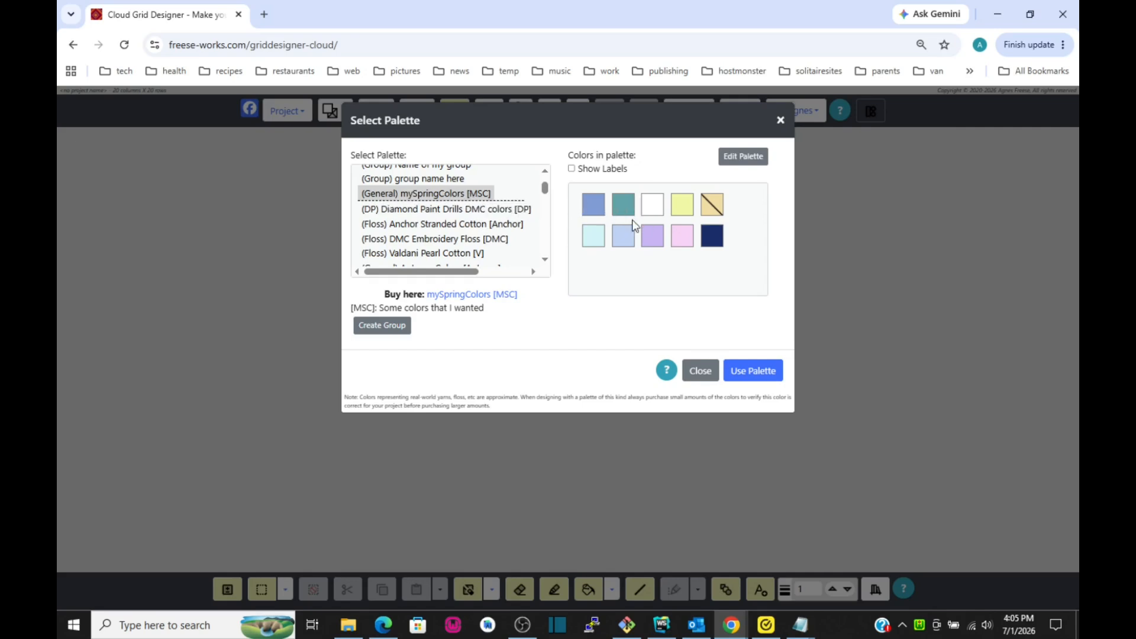
Examine how groups, the custom palette and the built-in palettes are ordered in the palette list.
scroll(448, 224, "down", 2)
scroll(448, 224, "up", 4)
scroll(448, 224, "down", 2)
scroll(406, 195, "up", 3)
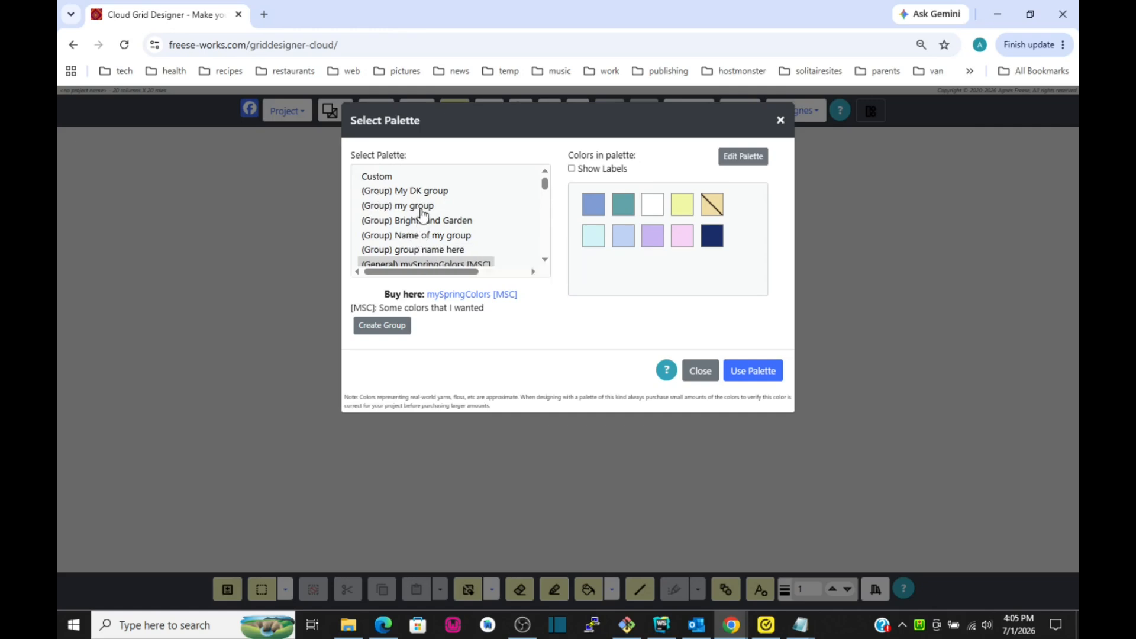
scroll(421, 214, "down", 2)
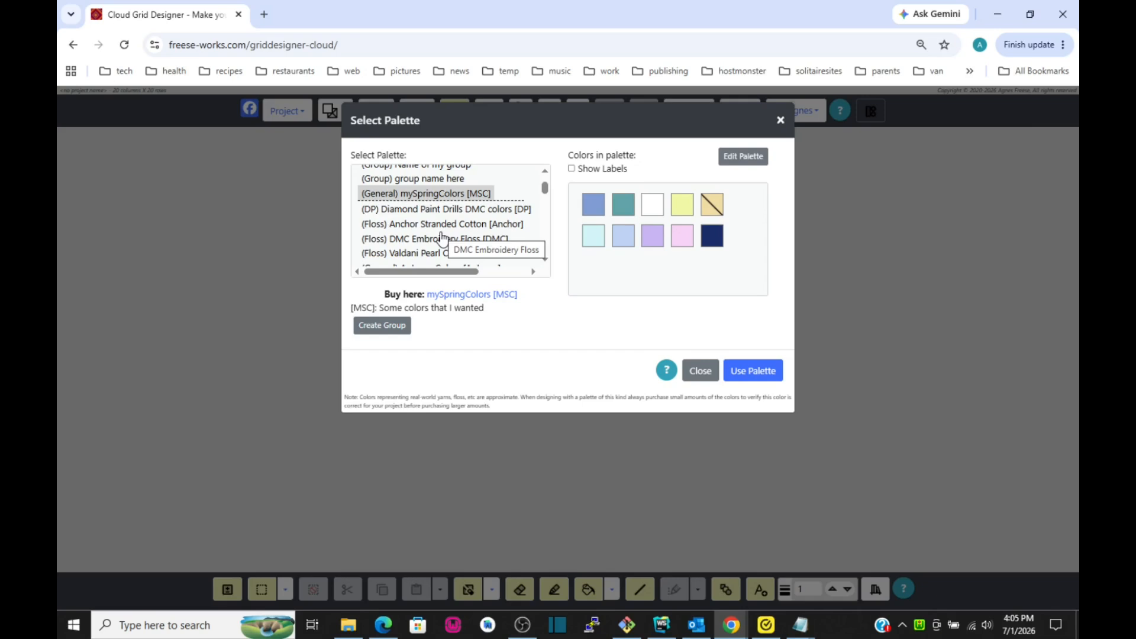
scroll(441, 237, "up", 1)
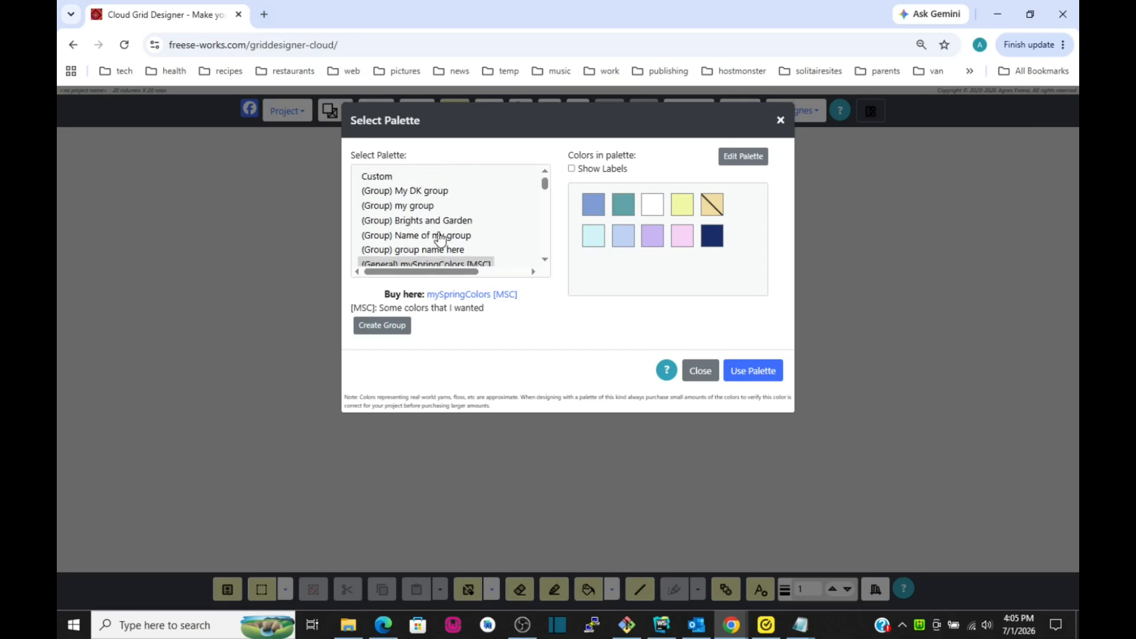
scroll(436, 236, "down", 1)
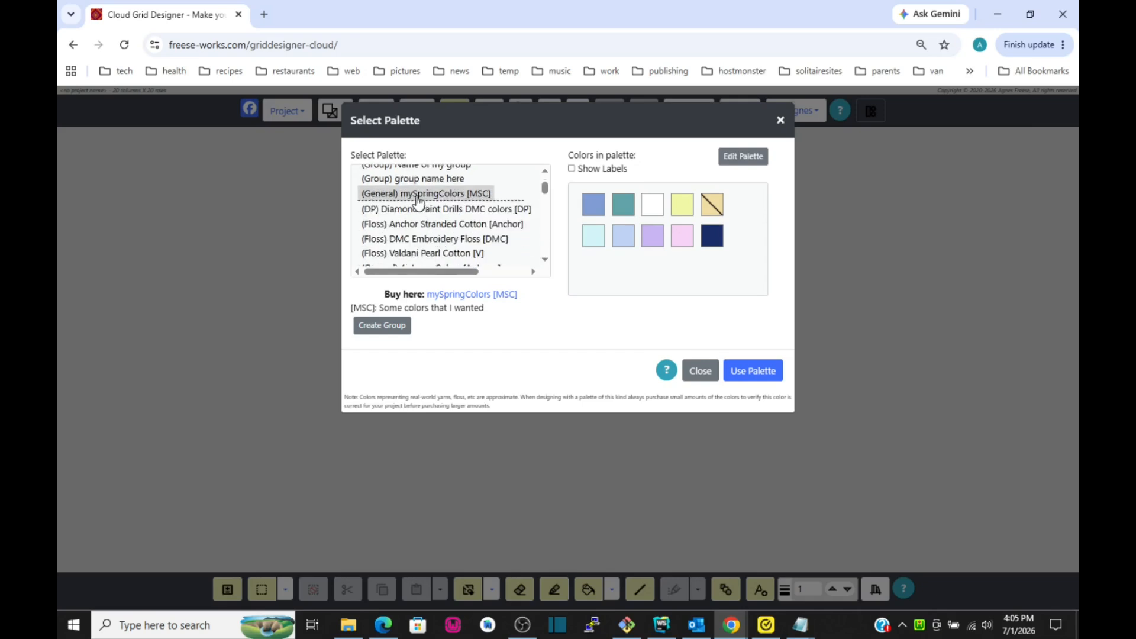
Use the selected palette by converting the current project, substituting the closest palette color for all project colors.
left_click(753, 371)
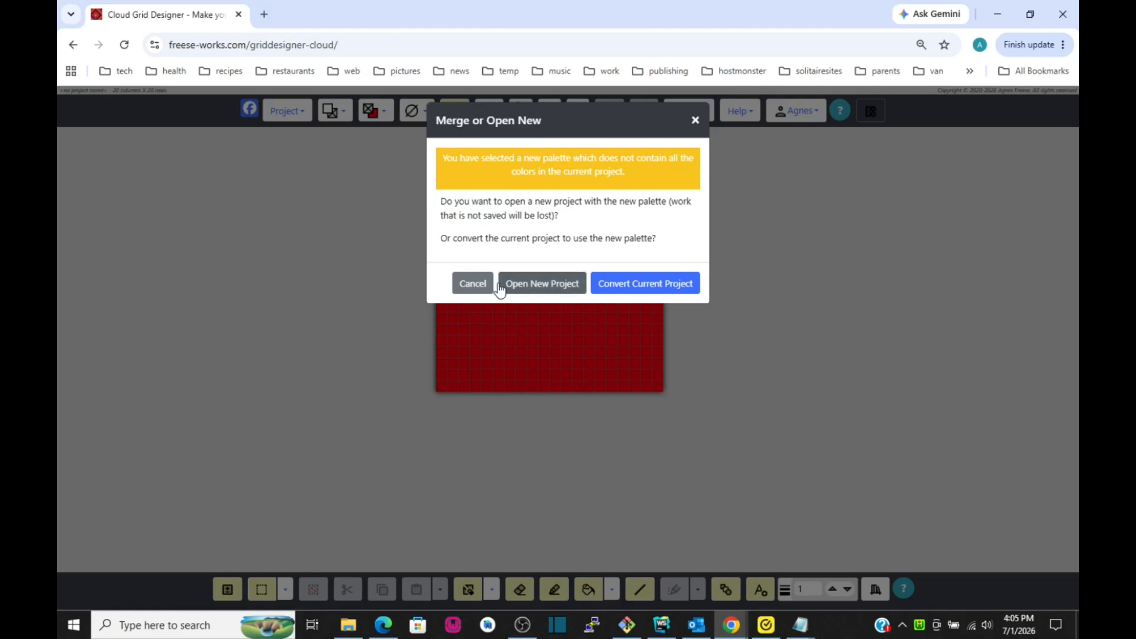
left_click(644, 285)
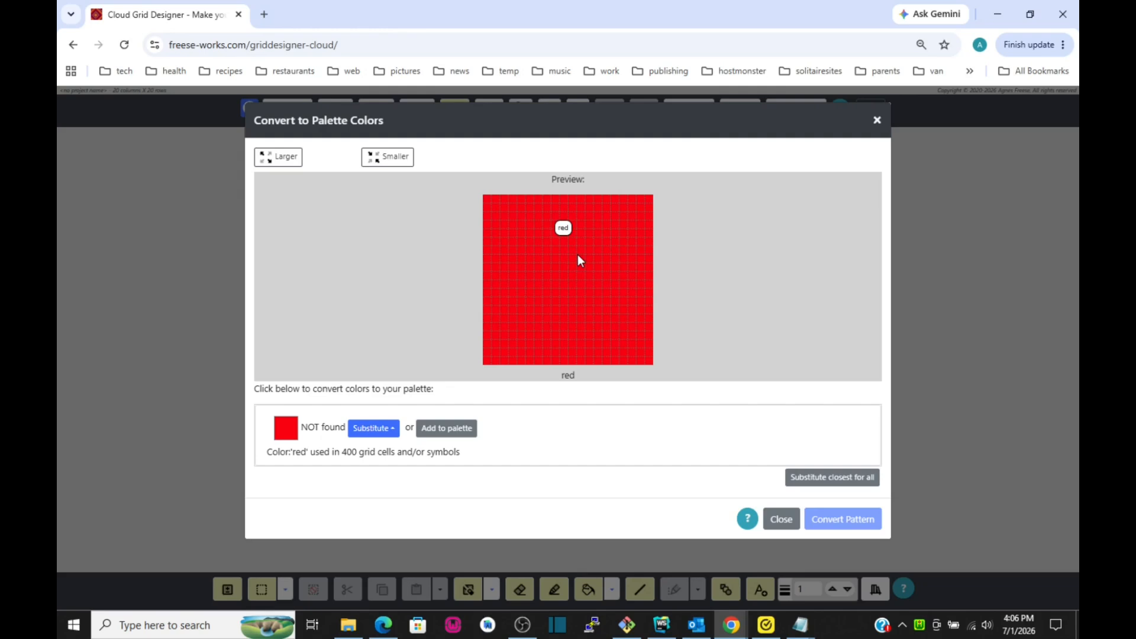
left_click(830, 483)
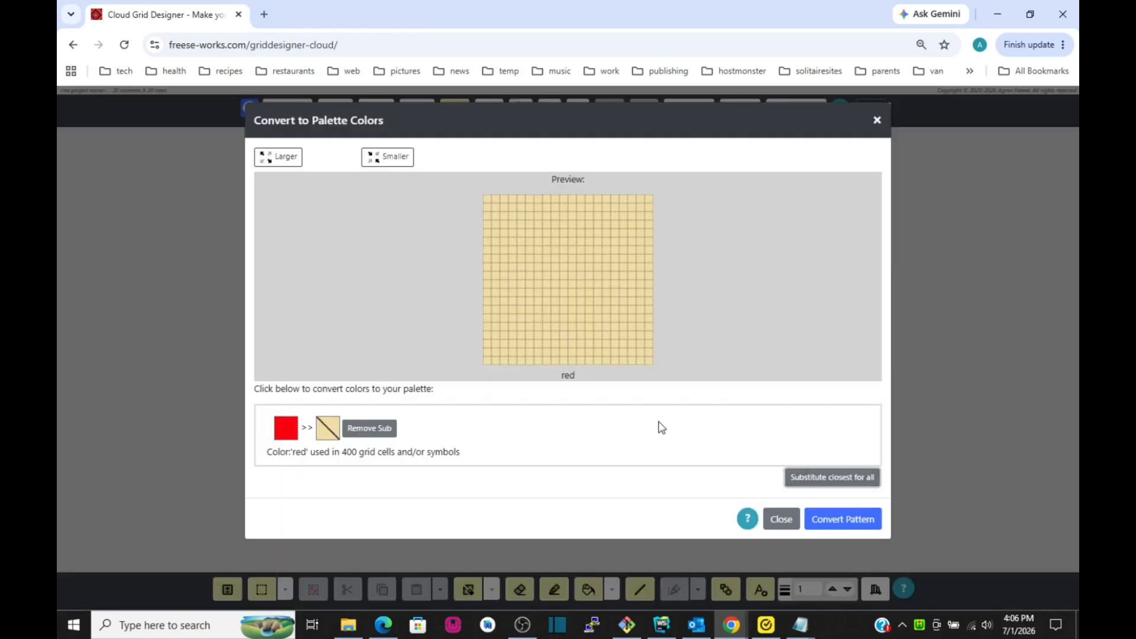
left_click(839, 521)
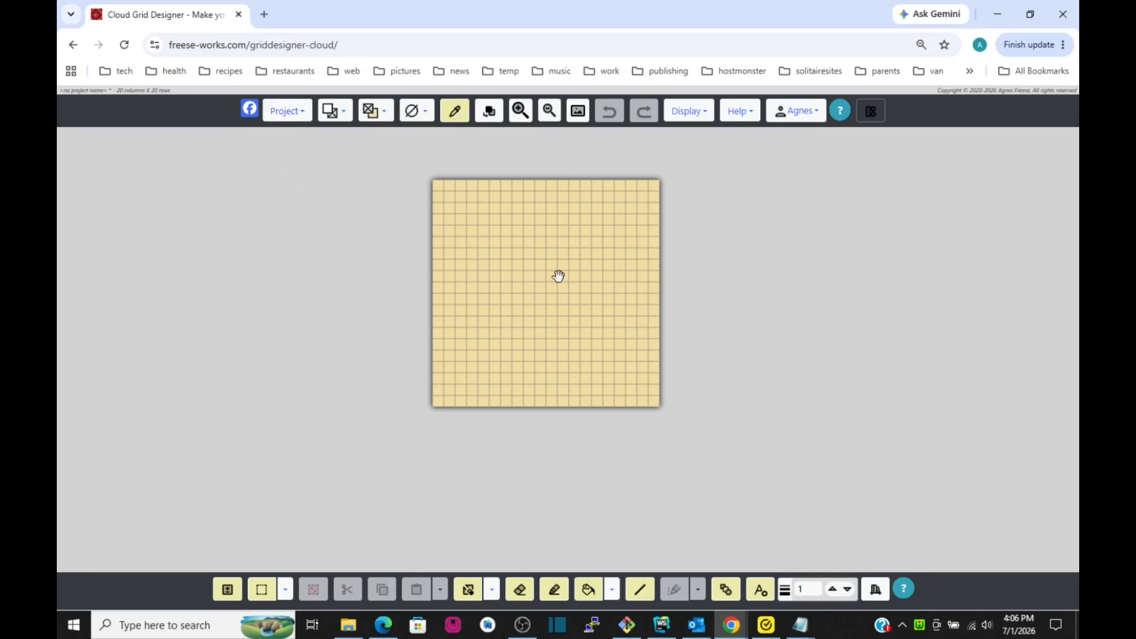
Check the palette choices offered in the new project layout, then close it without creating a project.
left_click(286, 112)
left_click(281, 152)
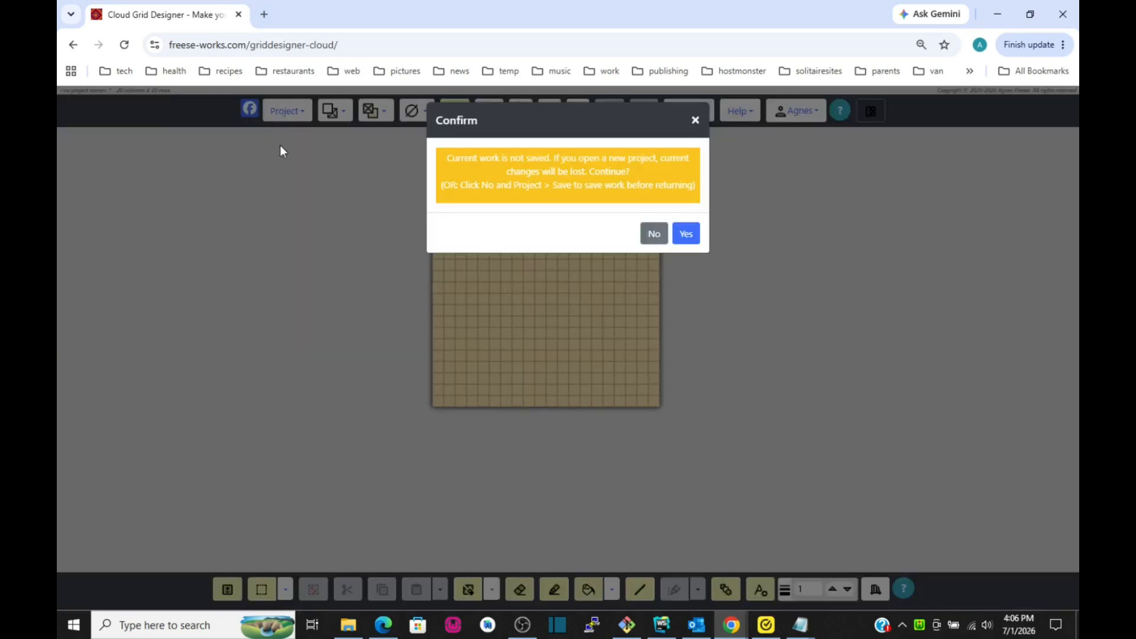
left_click(686, 234)
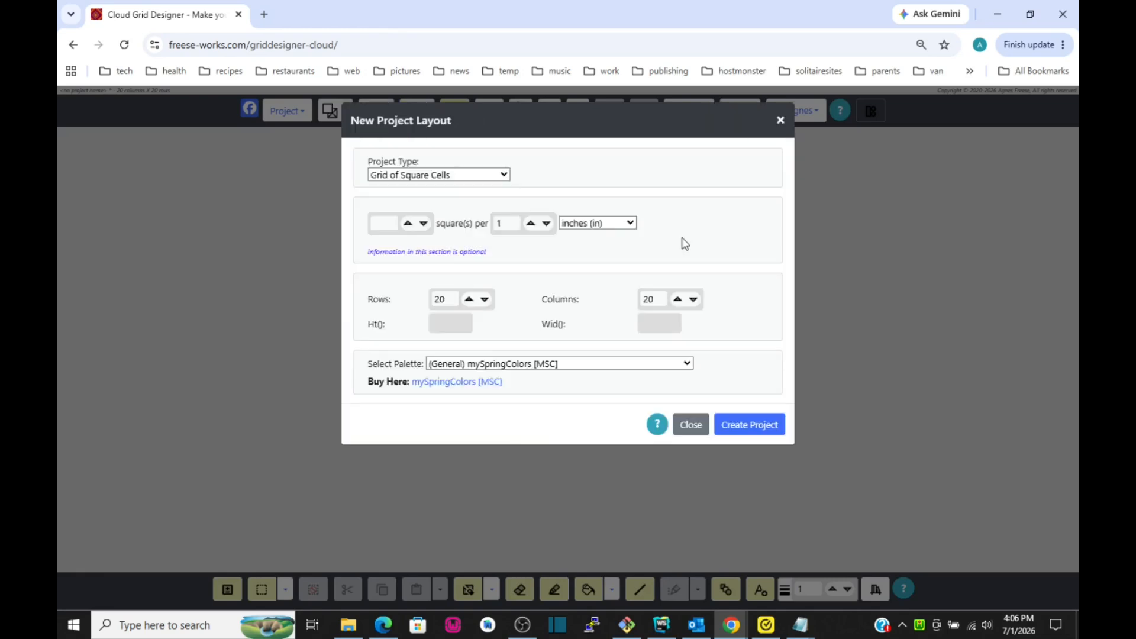
left_click(652, 365)
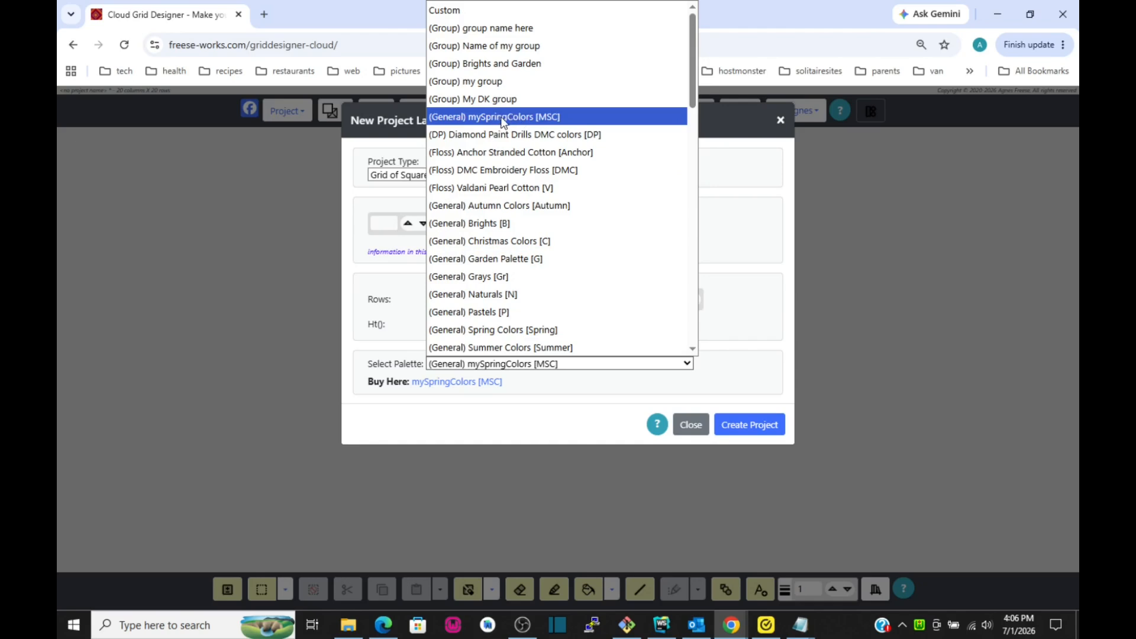
left_click(777, 124)
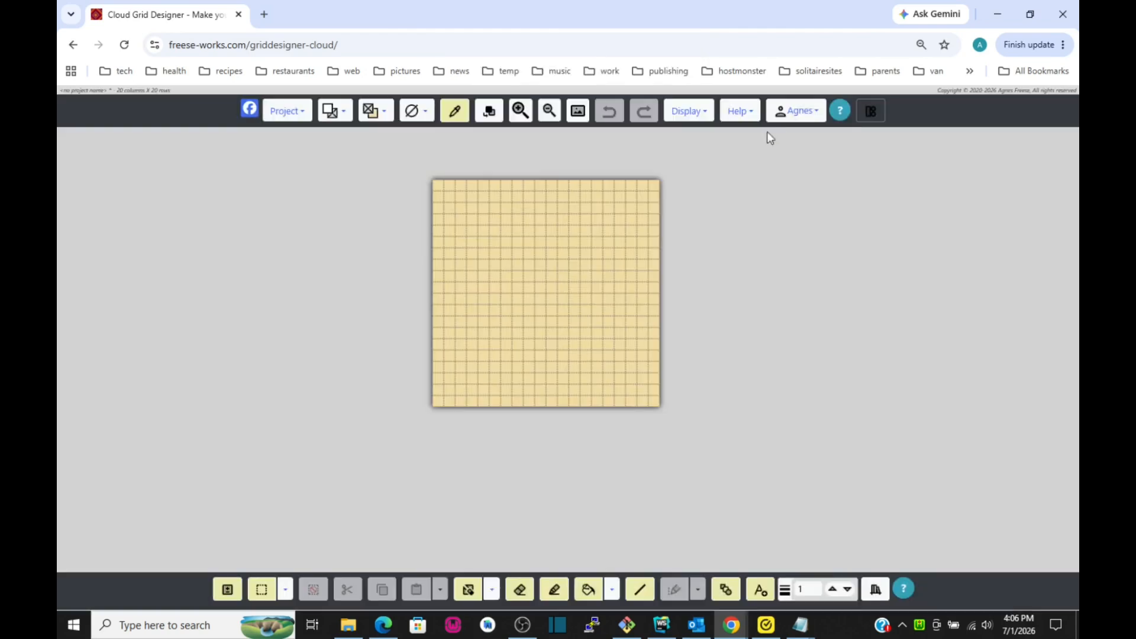
View the options for creating a project from an image, then close them without creating a project.
left_click(289, 115)
left_click(277, 173)
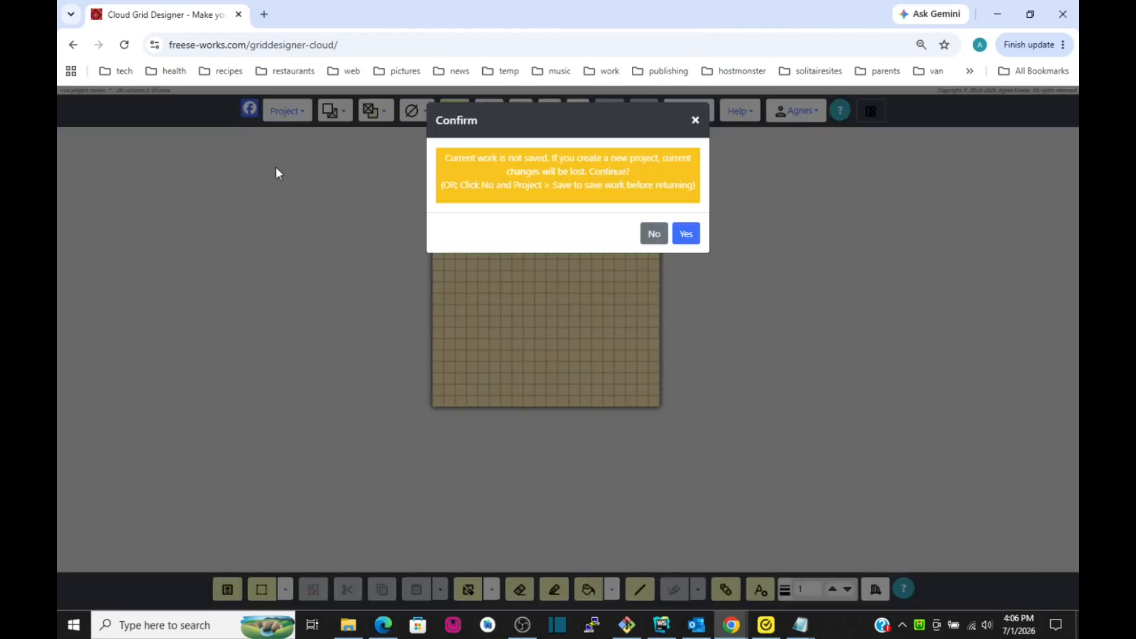
left_click(688, 236)
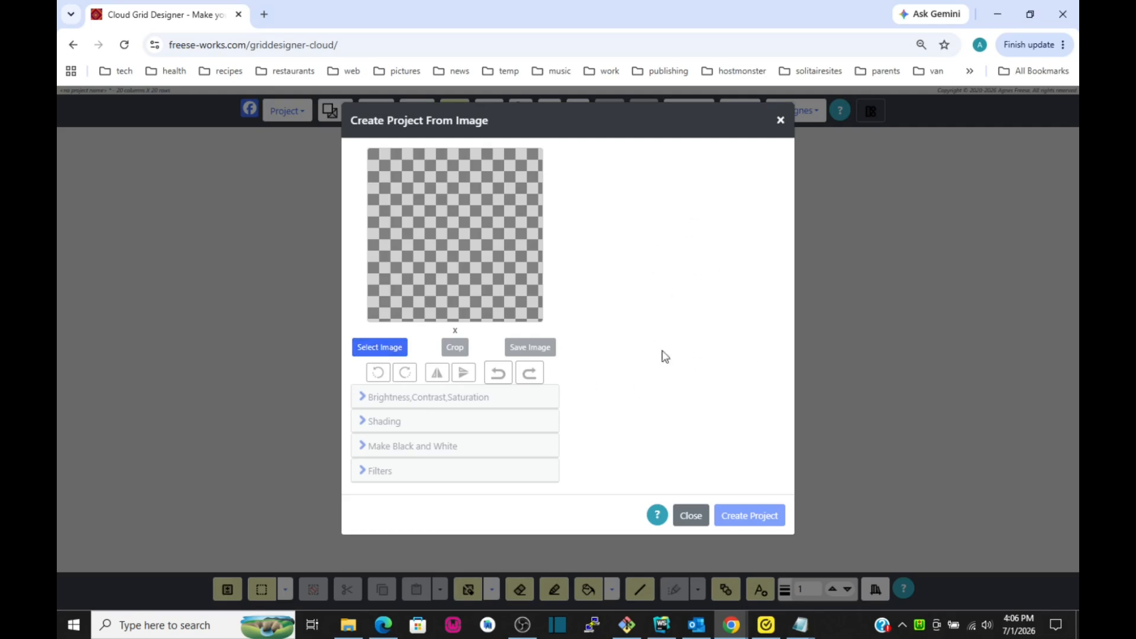
left_click(780, 121)
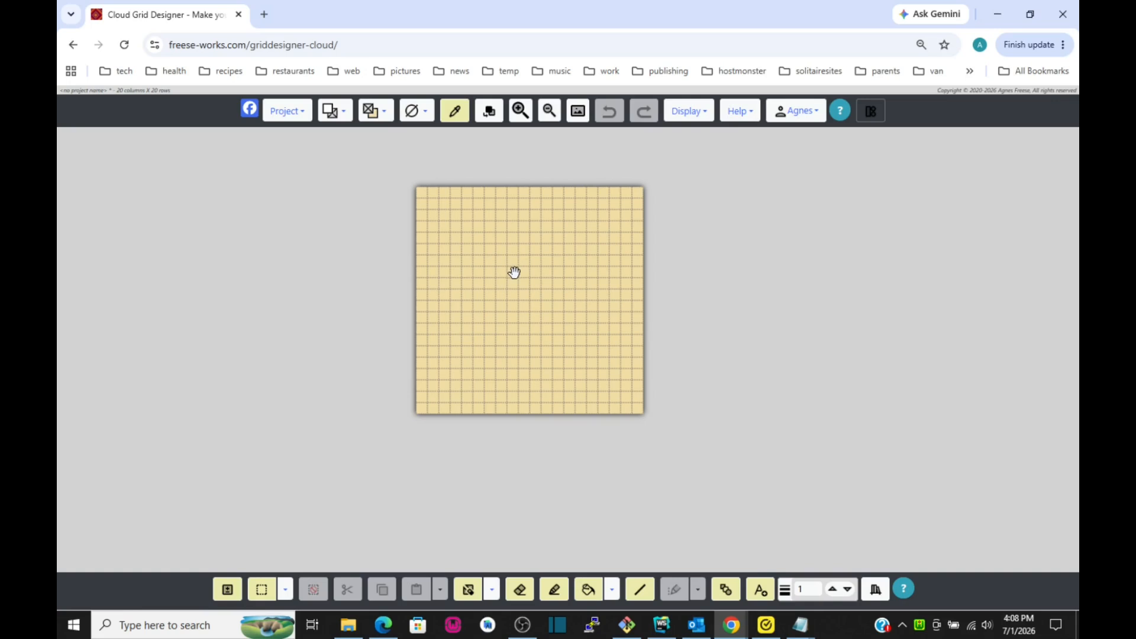
left_click_drag(515, 272, 524, 274)
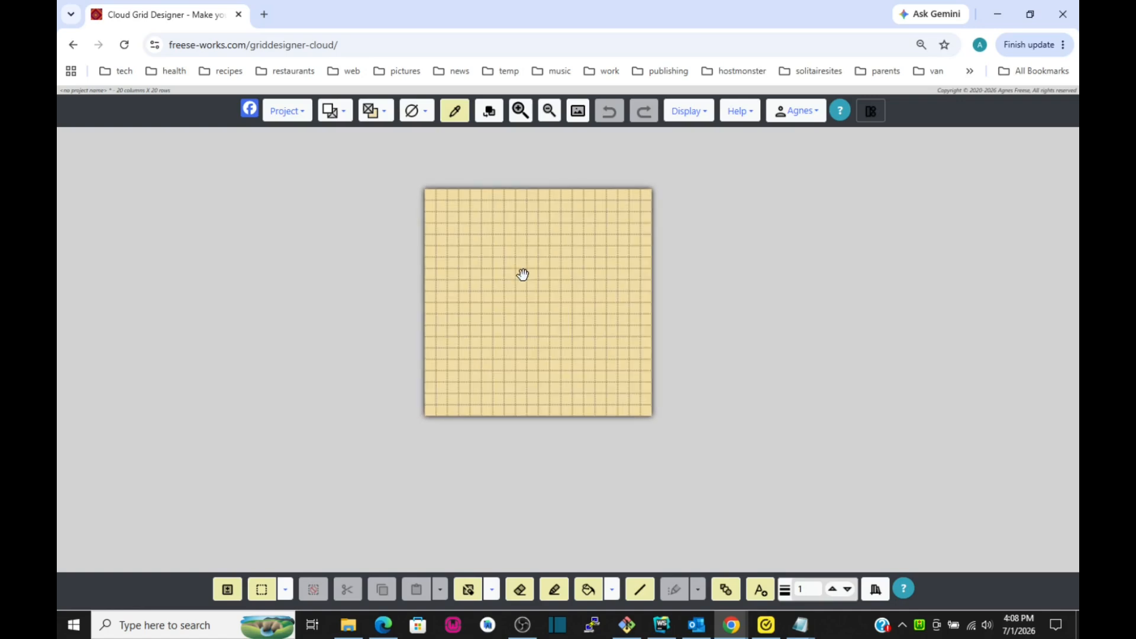